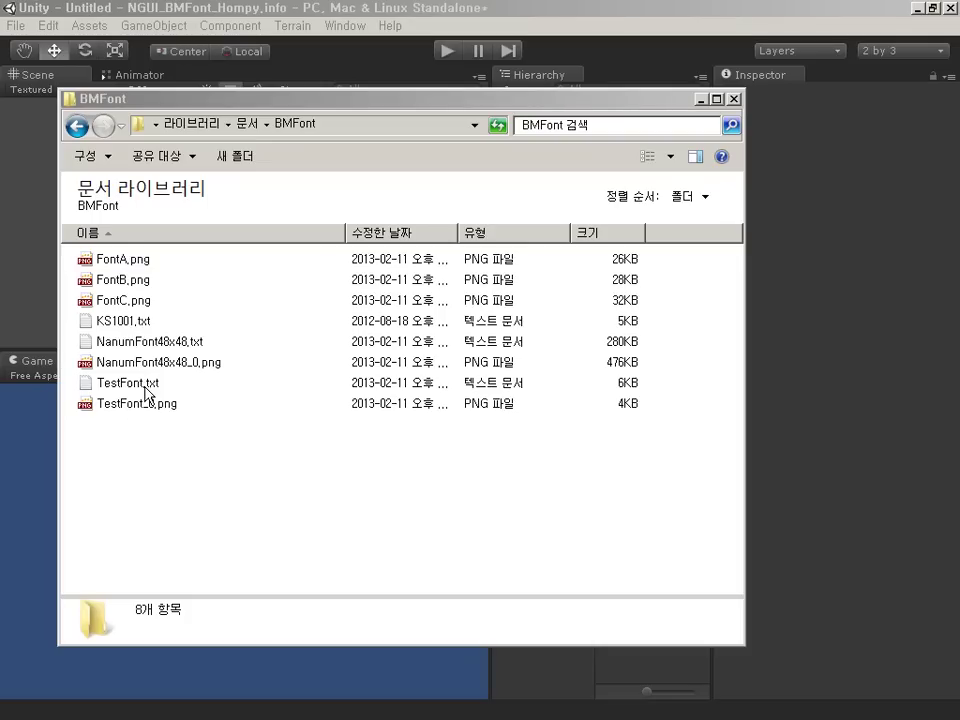
- Drag NanumFont48x48.txt and NanumFont48x48_0.png from Explorer into Unity's Project panel
click(150, 343)
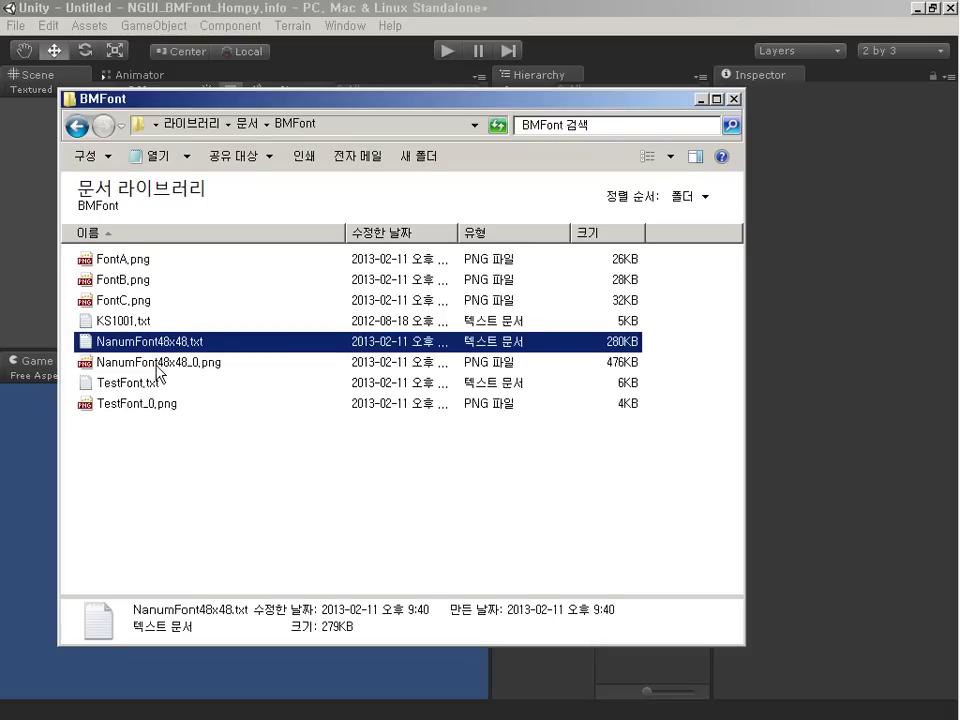
shift+click(157, 366)
drag(167, 347, 676, 512)
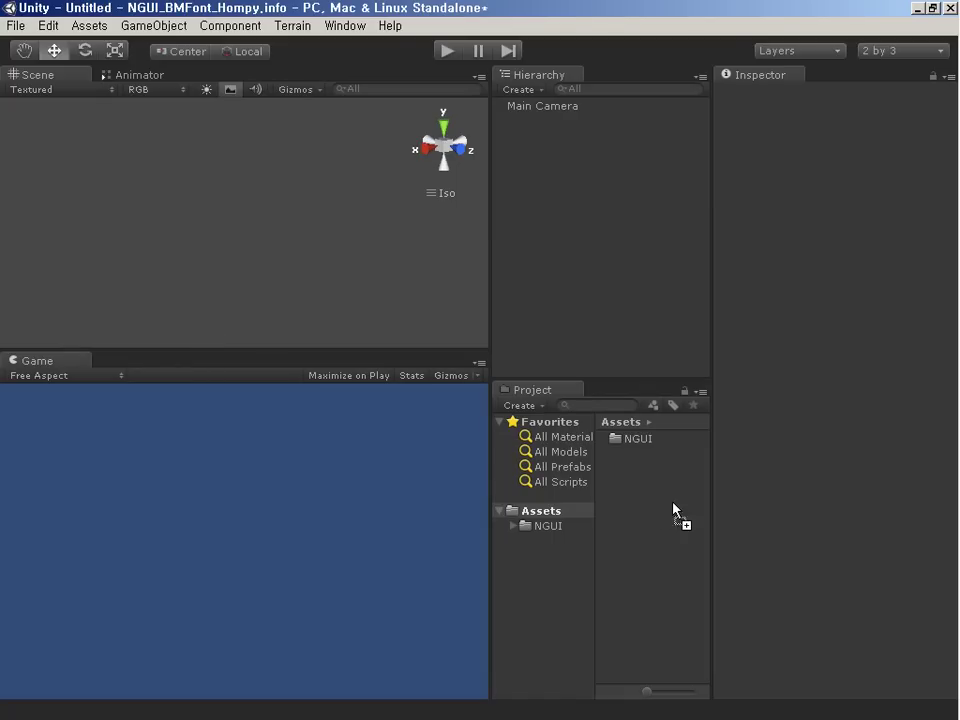
- Inspect the imported NanumFont48x48 text asset and its NanumFont48x48_0 texture
click(640, 440)
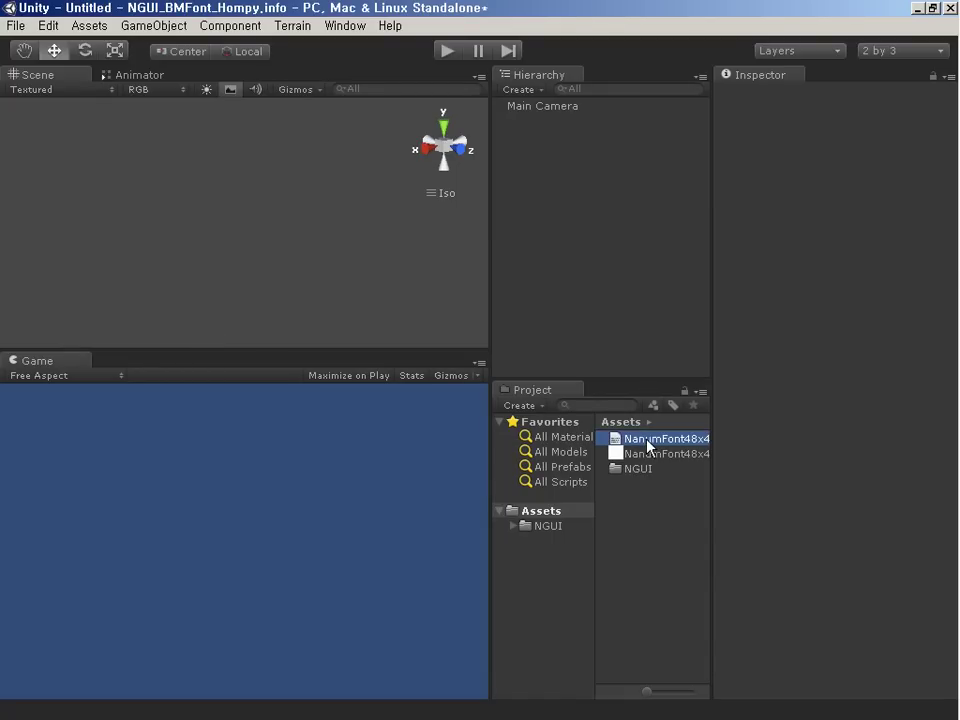
click(640, 454)
click(651, 441)
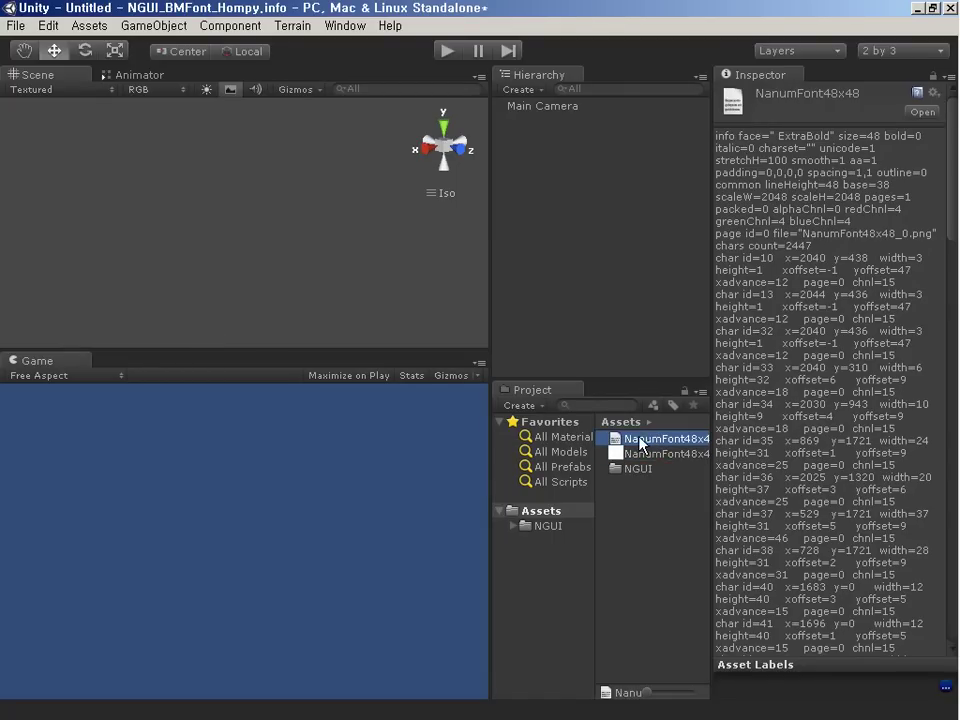
click(290, 26)
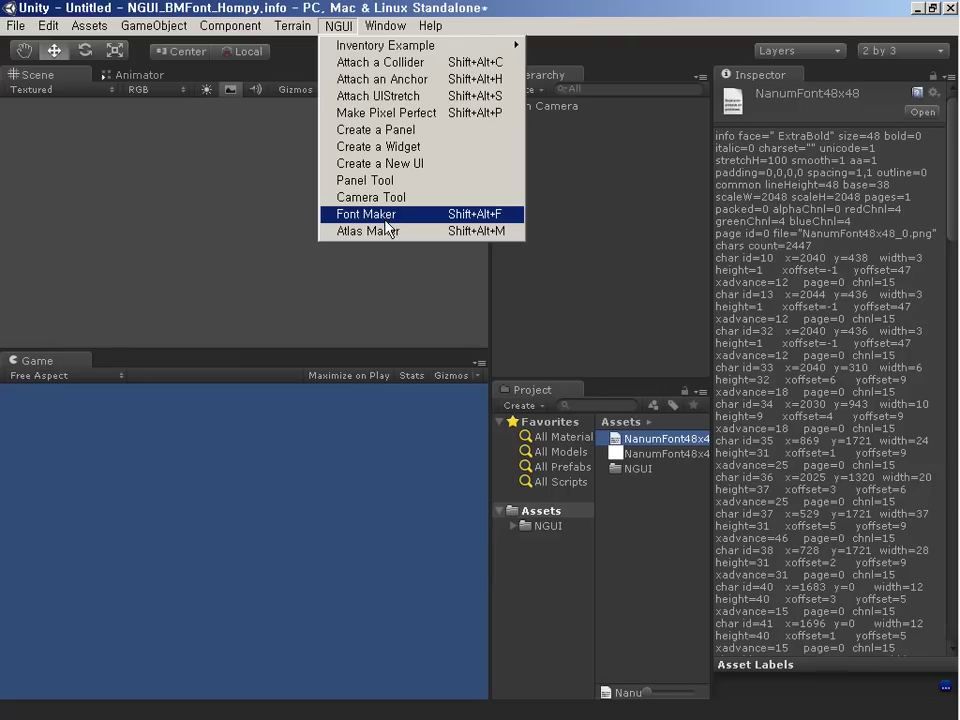
- Assign NanumFont48x48 as the Font Maker's font data, then select the NanumFont48x48_0 texture
click(387, 218)
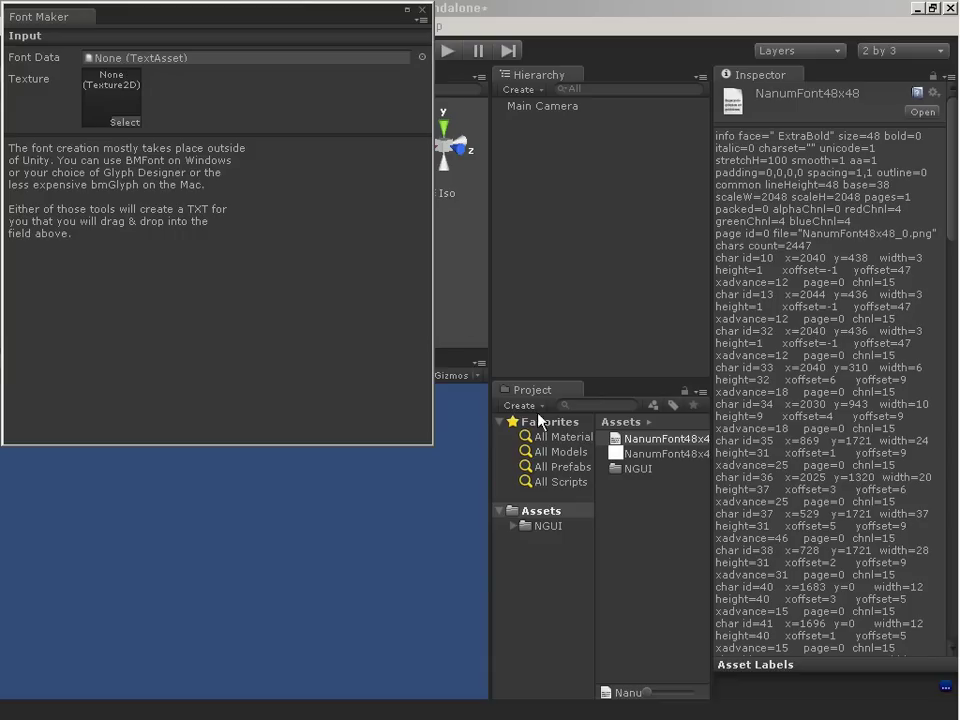
mouse_move(636, 449)
mouse_down()
mouse_move(187, 57)
mouse_move(112, 97)
mouse_up()
drag(650, 438, 160, 57)
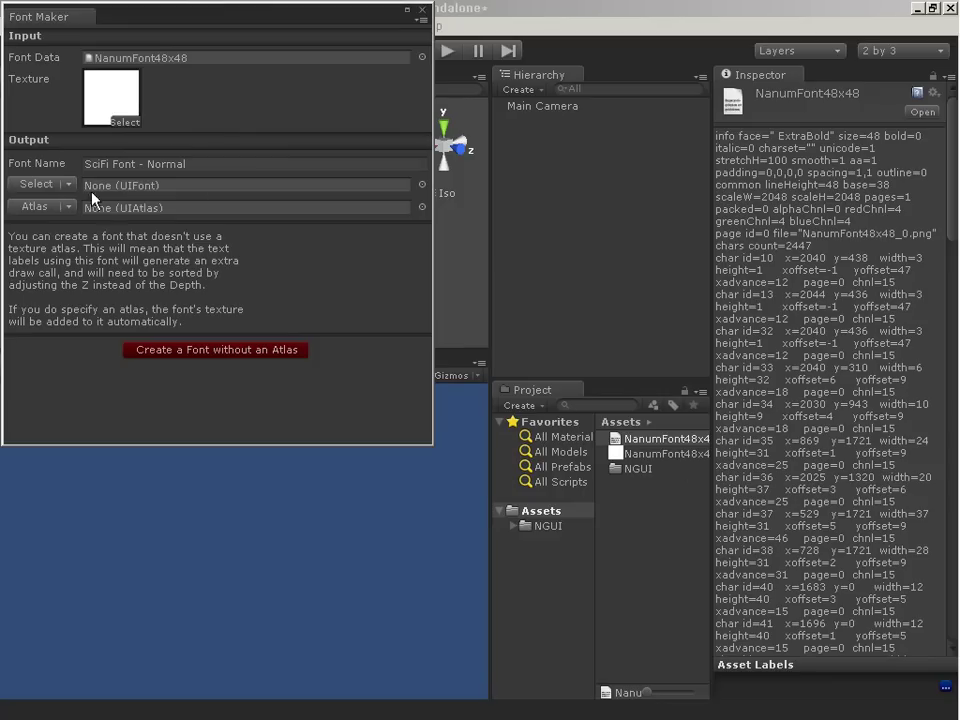
click(660, 454)
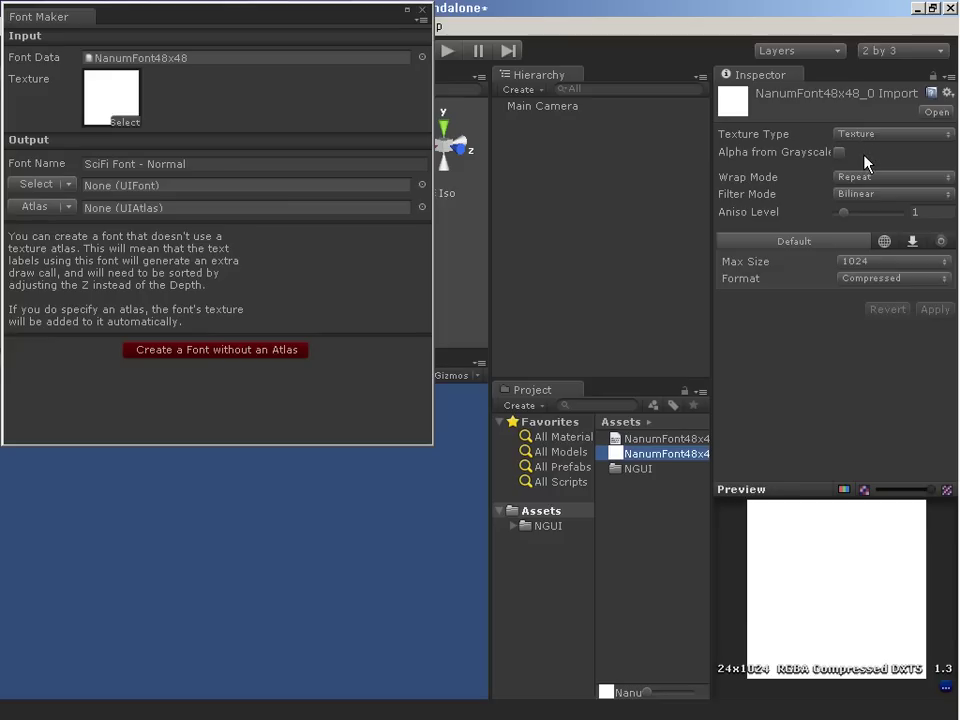
- Reimport NanumFont48x48_0 as an Advanced texture with 2048 max size and mip maps off
click(864, 262)
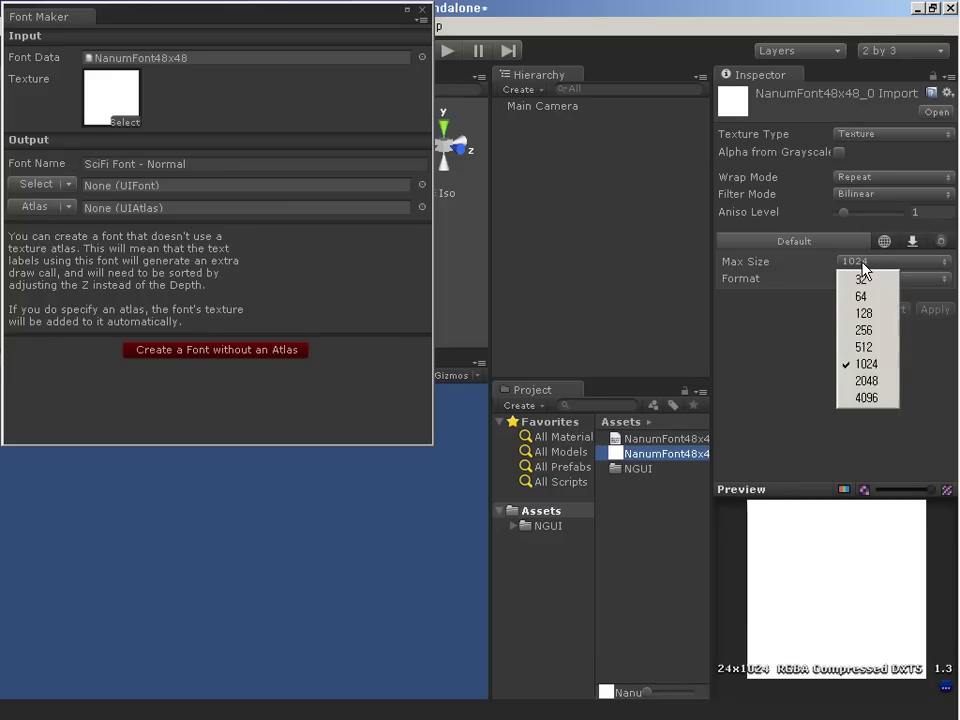
click(866, 377)
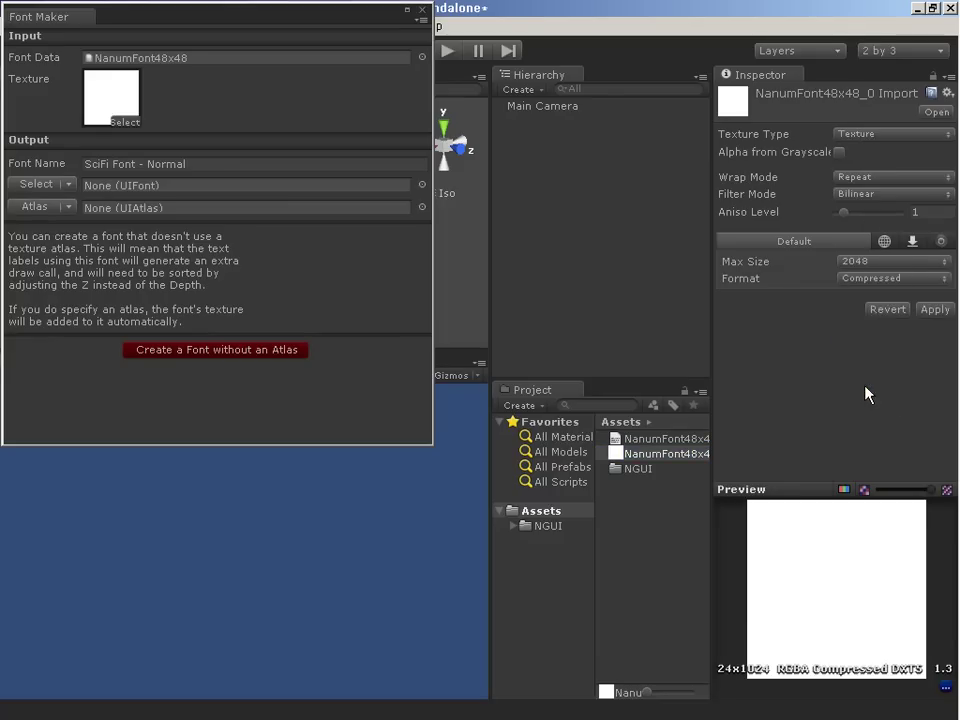
click(881, 141)
click(864, 270)
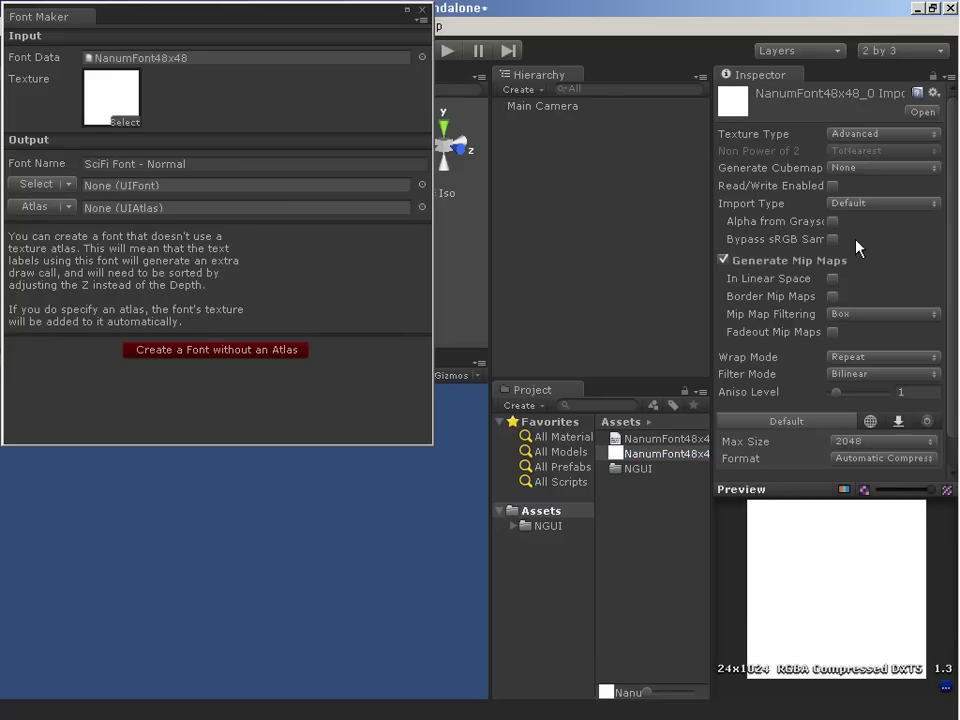
click(725, 261)
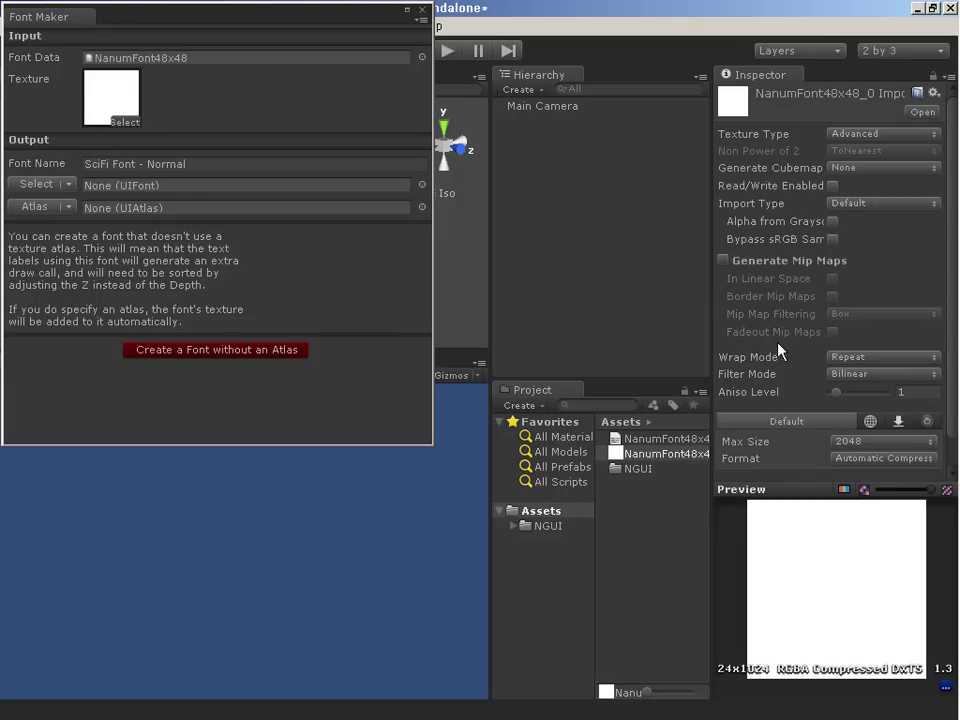
scroll(878, 373, down, 2)
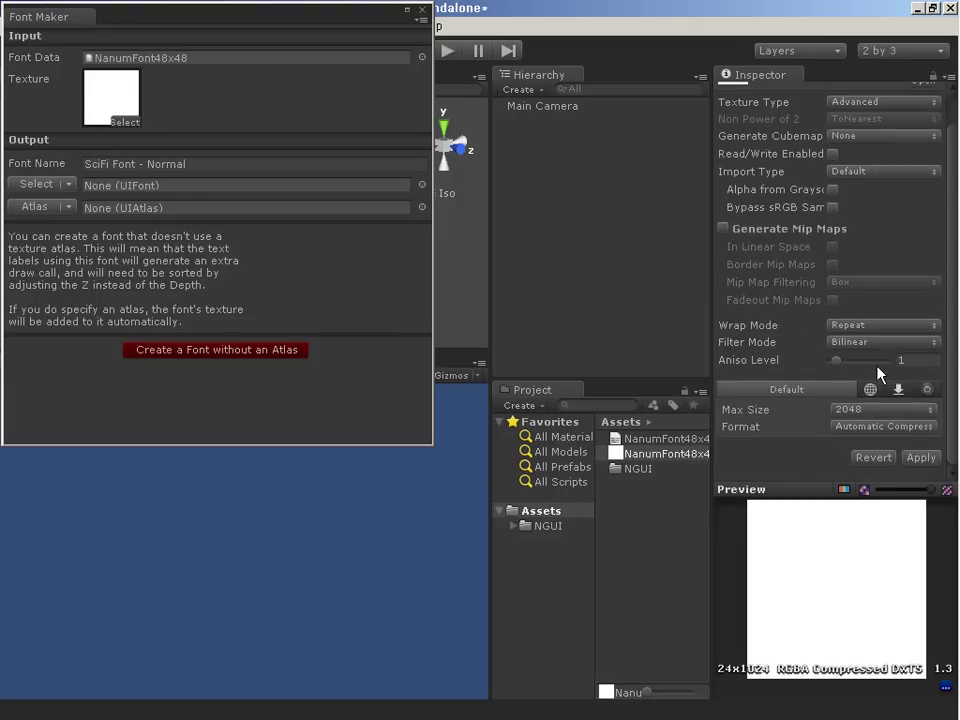
click(920, 457)
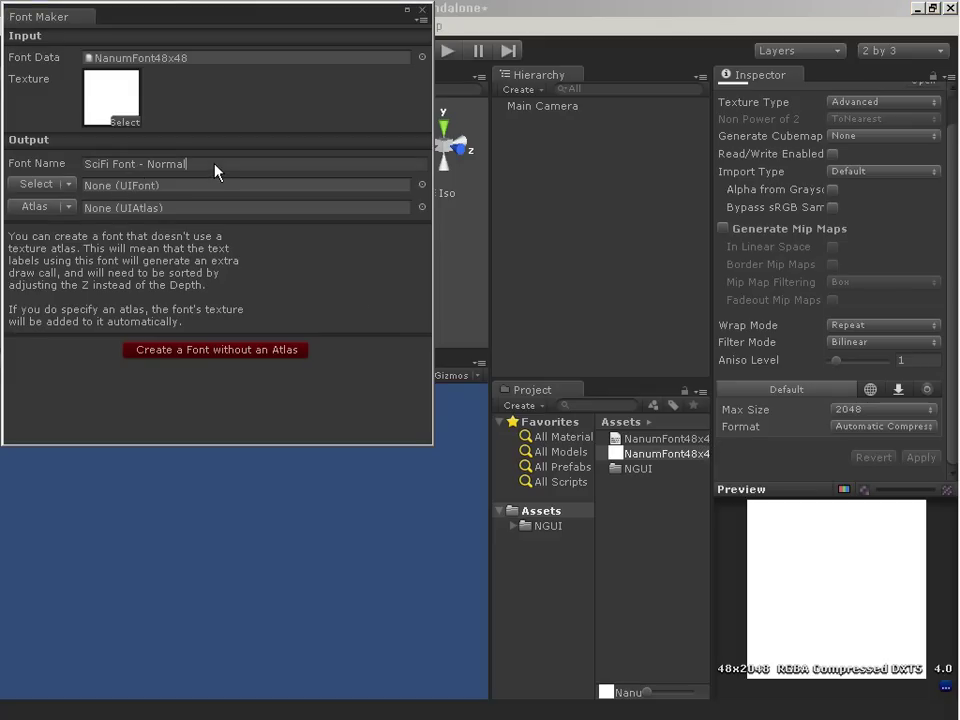
- Name the font NanumFont and create it without an atlas
click(182, 163)
text(NanumFont)
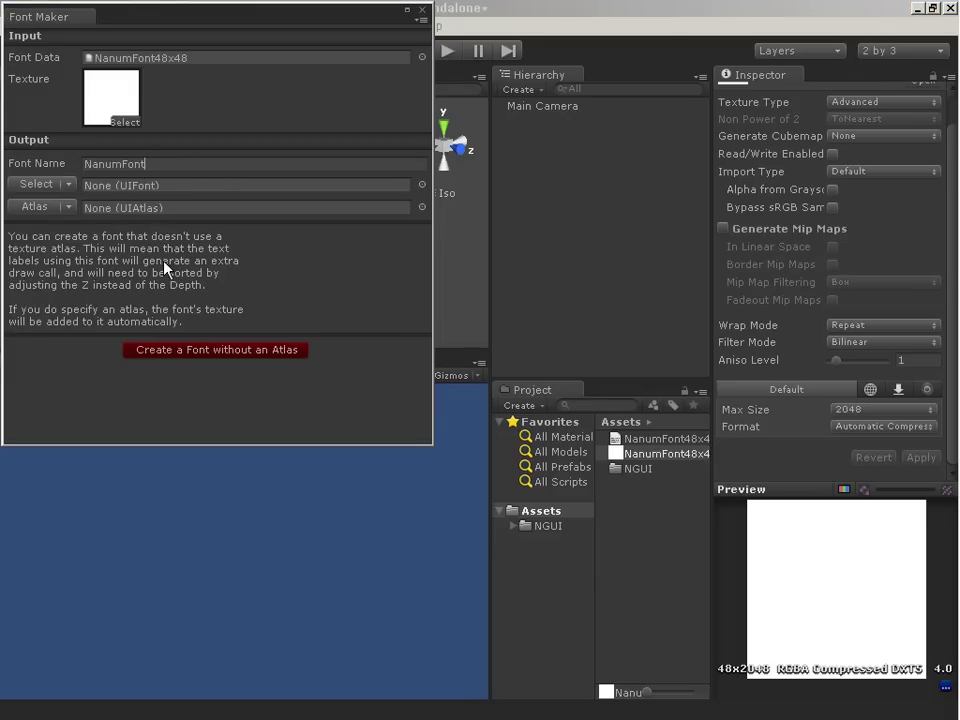
click(156, 352)
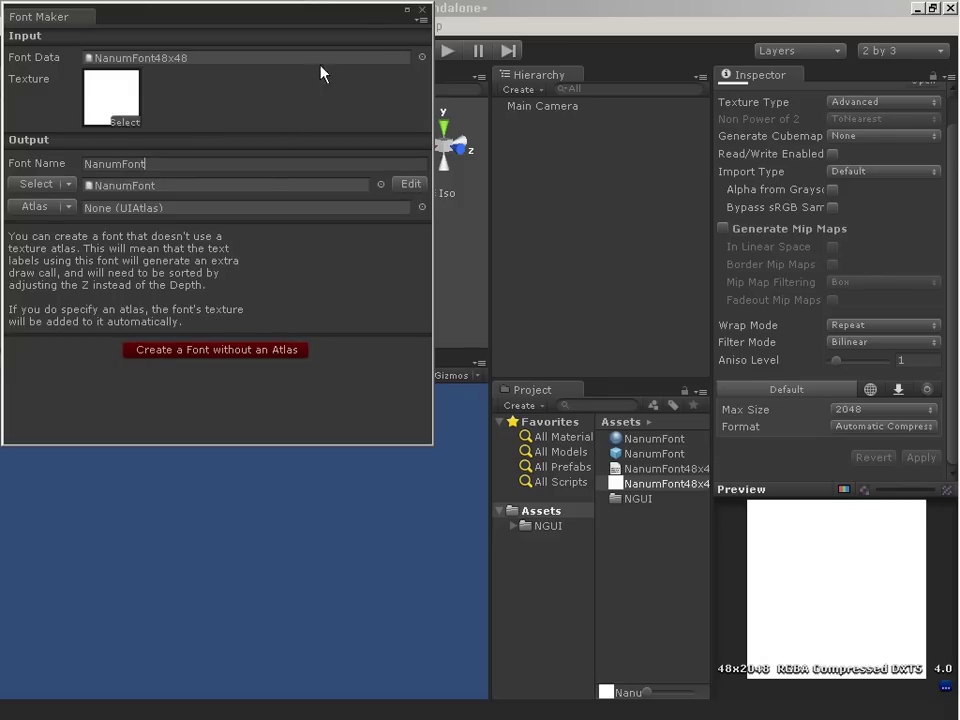
- Close the Font Maker and check the NanumFont material's Unlit/Transparent shader
click(422, 9)
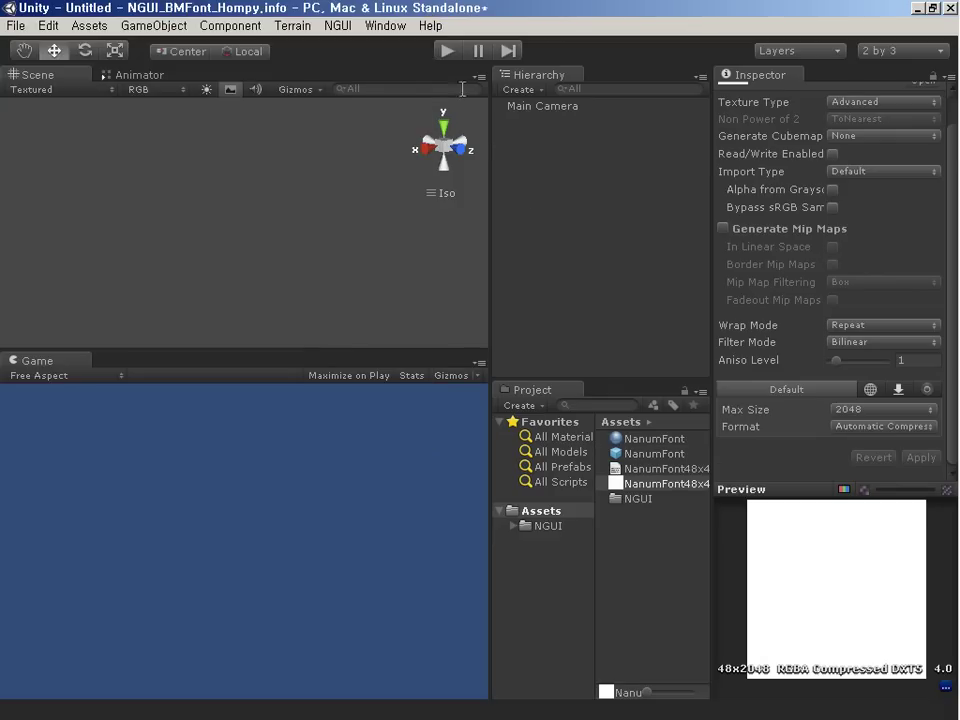
click(678, 442)
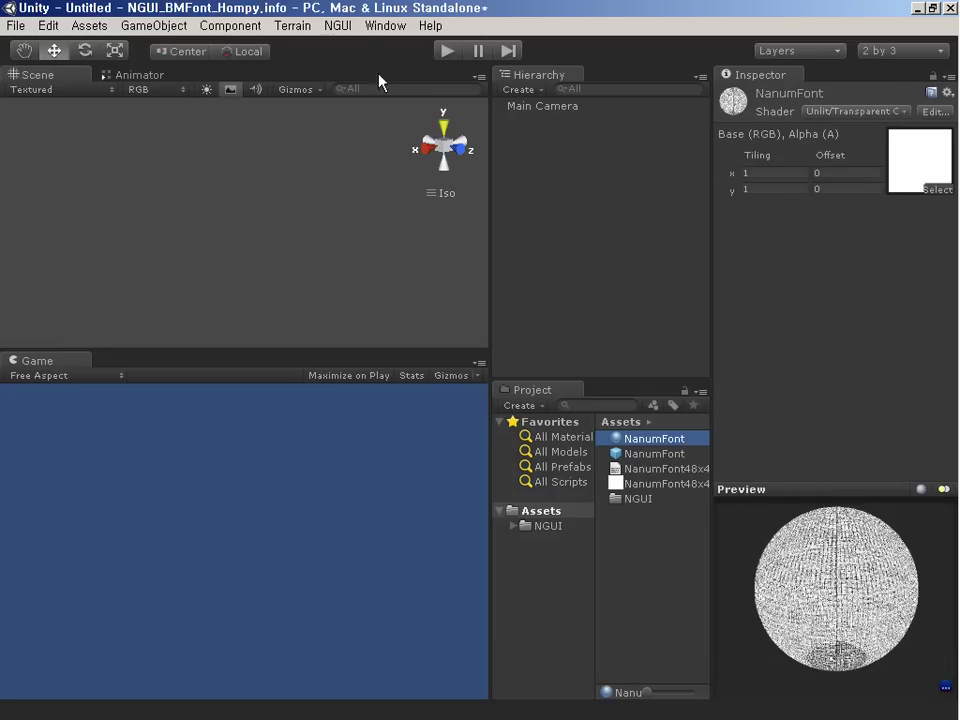
click(366, 27)
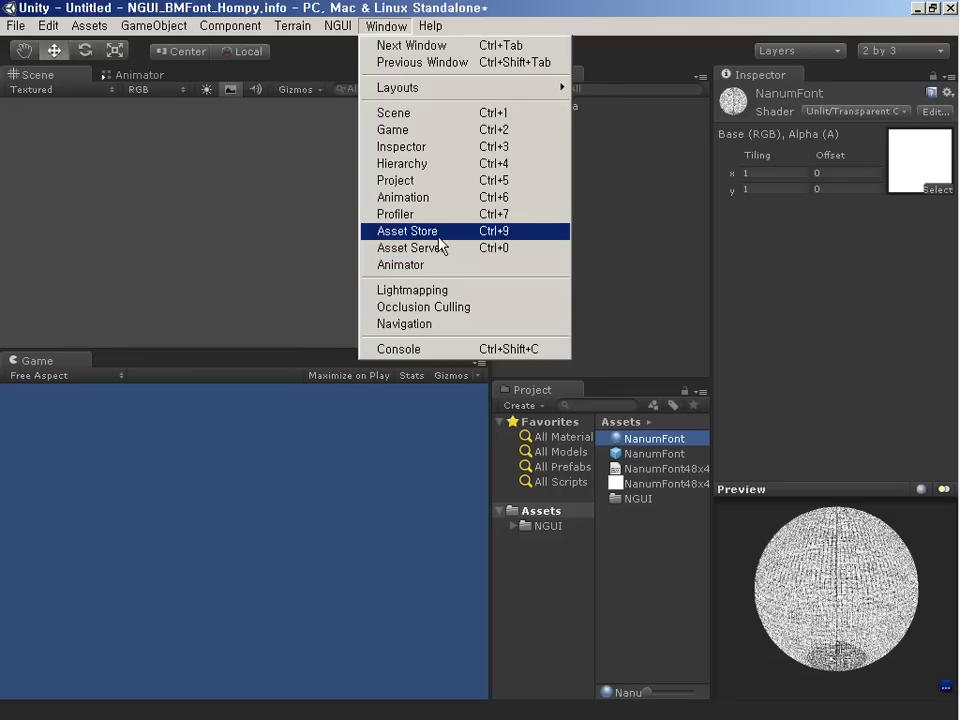
- In NGUI's UI tool, add user layer 8 named UI
mouse_move(341, 26)
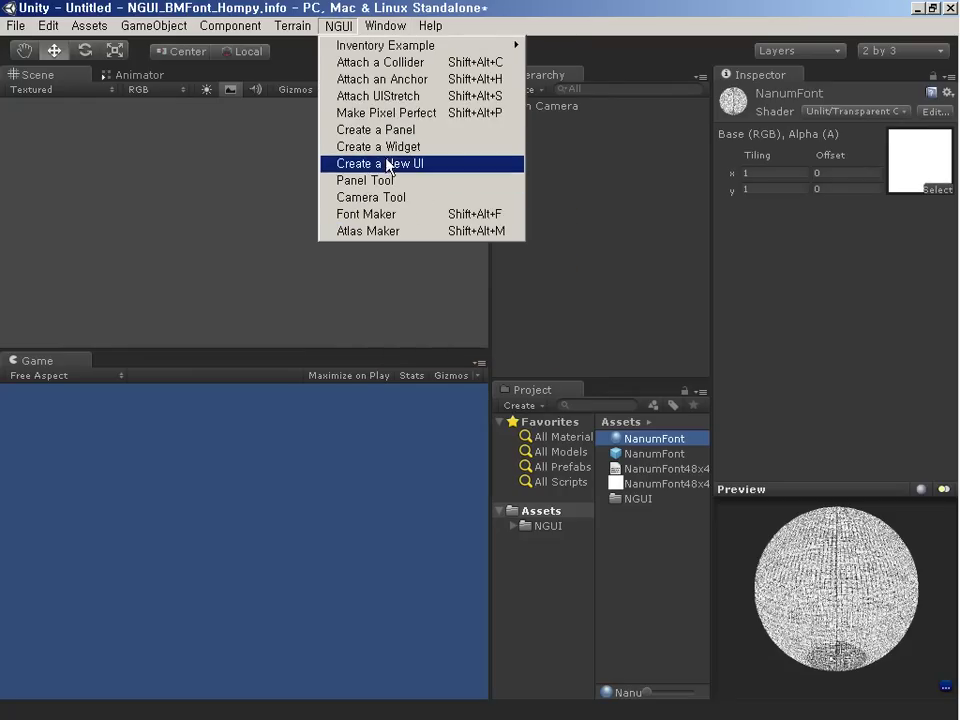
click(388, 164)
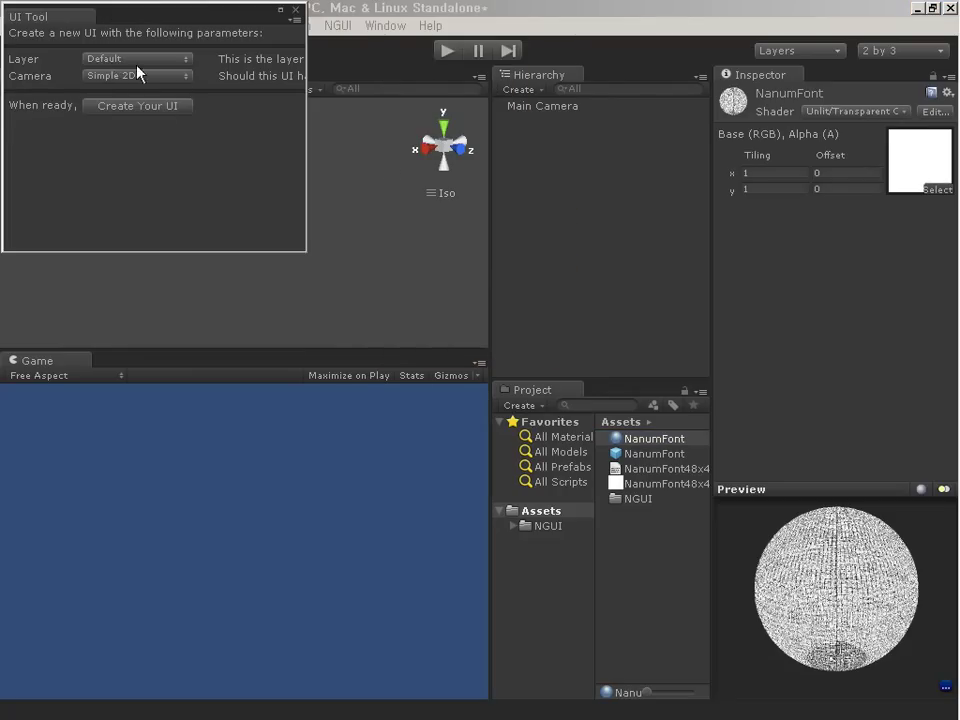
click(186, 59)
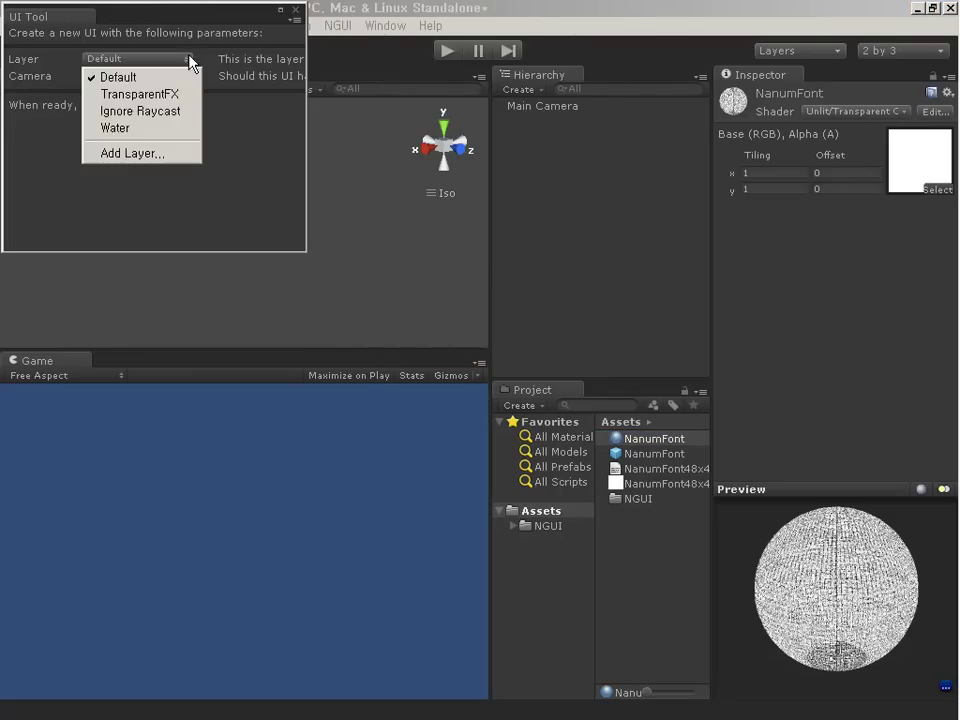
click(180, 152)
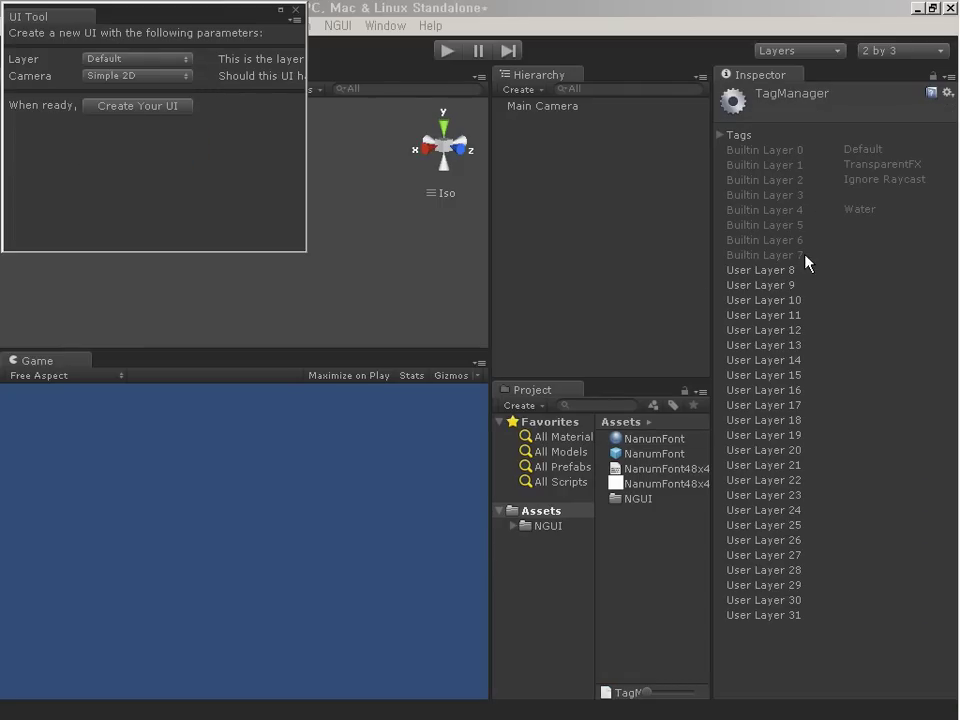
click(857, 269)
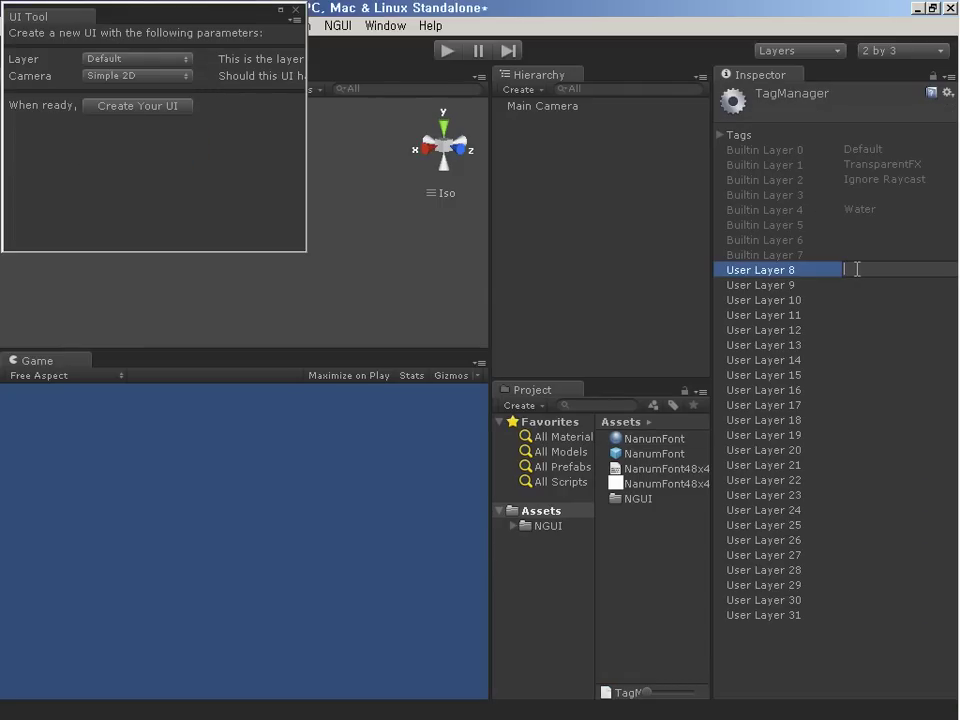
text(UI)
key(Return)
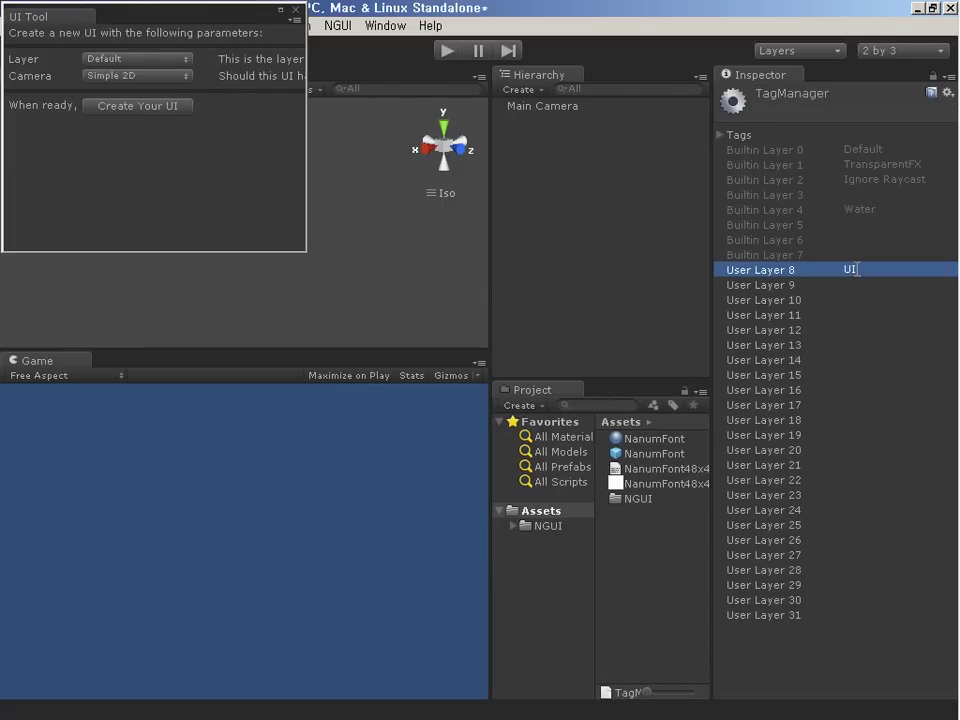
- Build a 2D UI root with camera, anchor and panel on the UI layer
click(160, 60)
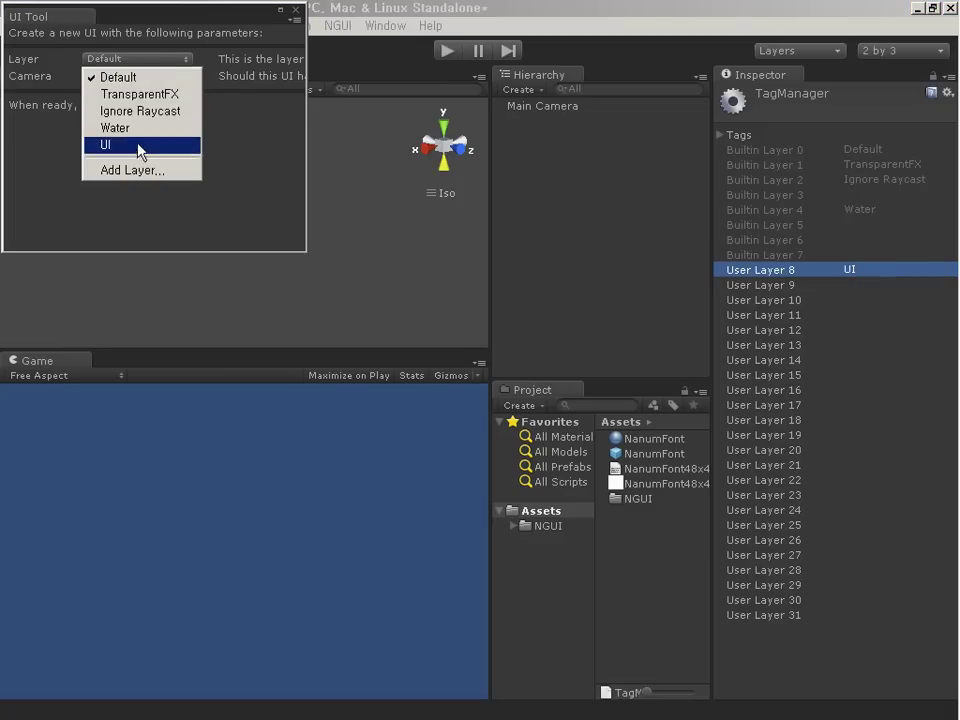
click(137, 143)
click(165, 118)
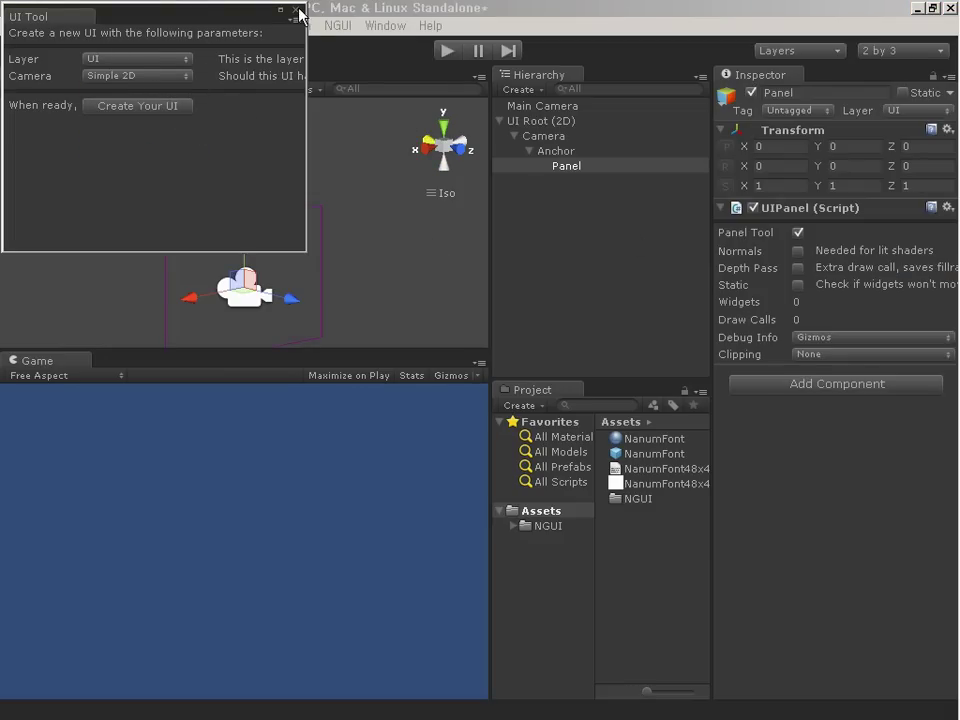
click(298, 10)
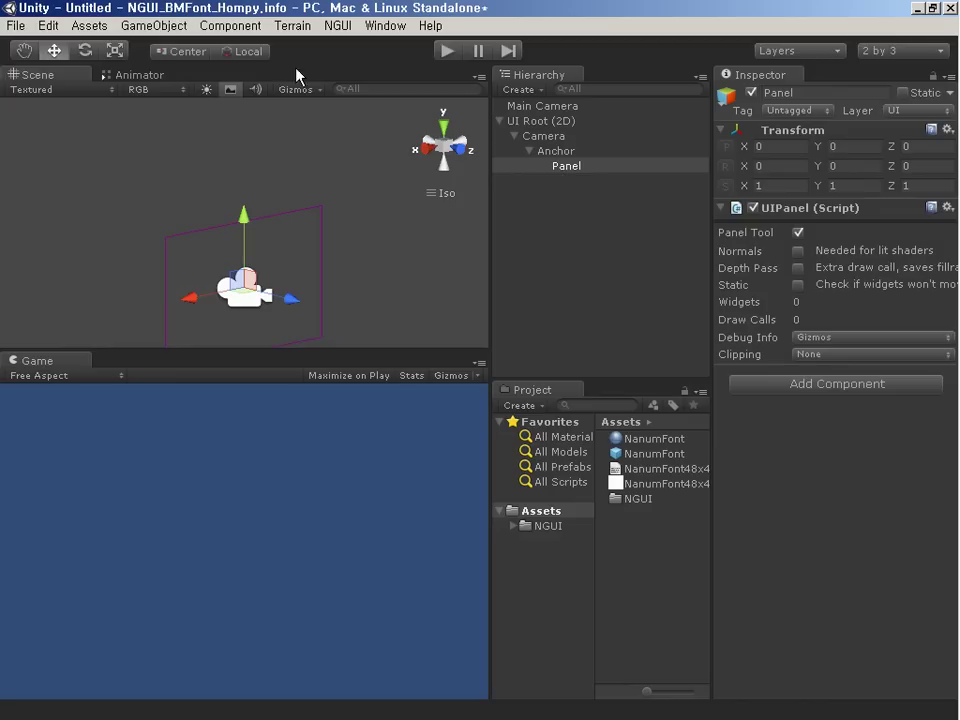
- Dock NGUI's widget tool under the Inspector and set its font to NanumFont
click(338, 26)
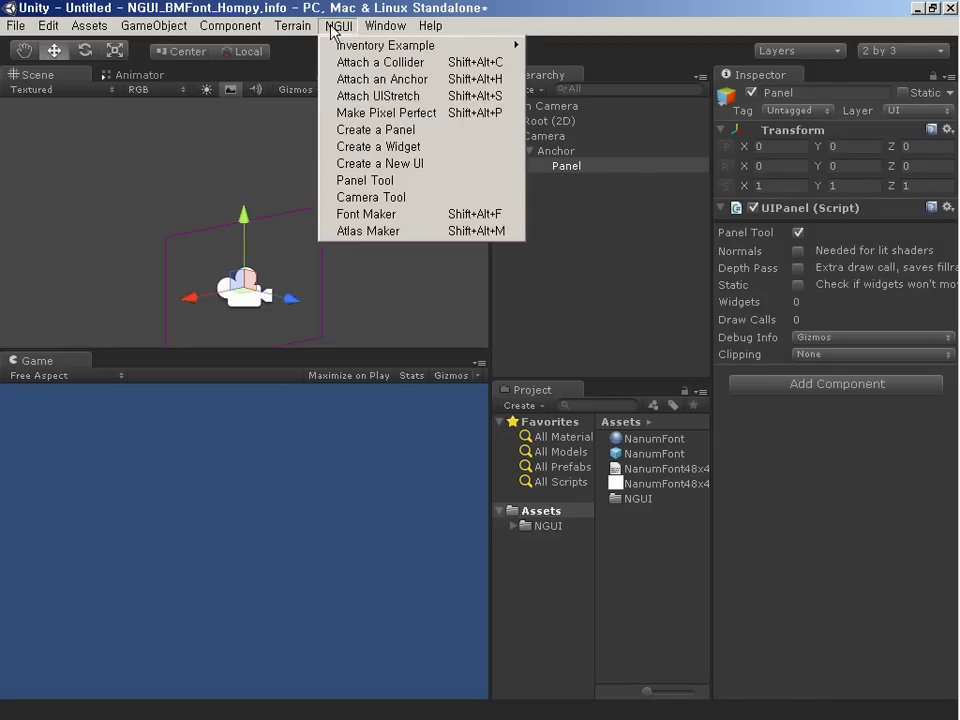
click(390, 147)
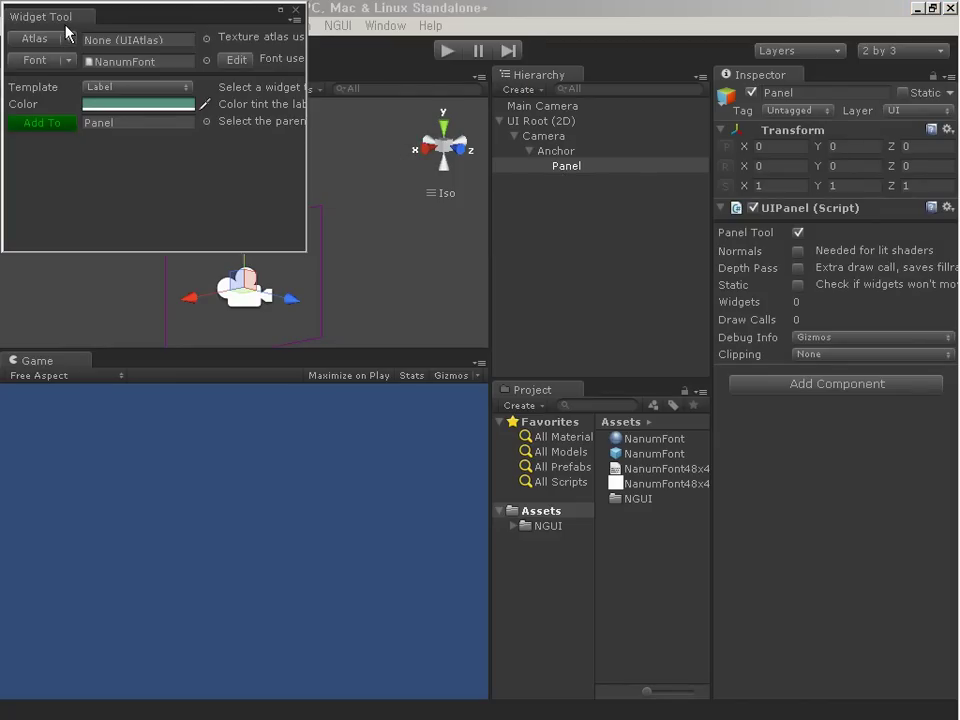
mouse_move(56, 18)
mouse_down()
mouse_move(688, 537)
mouse_move(786, 545)
mouse_up()
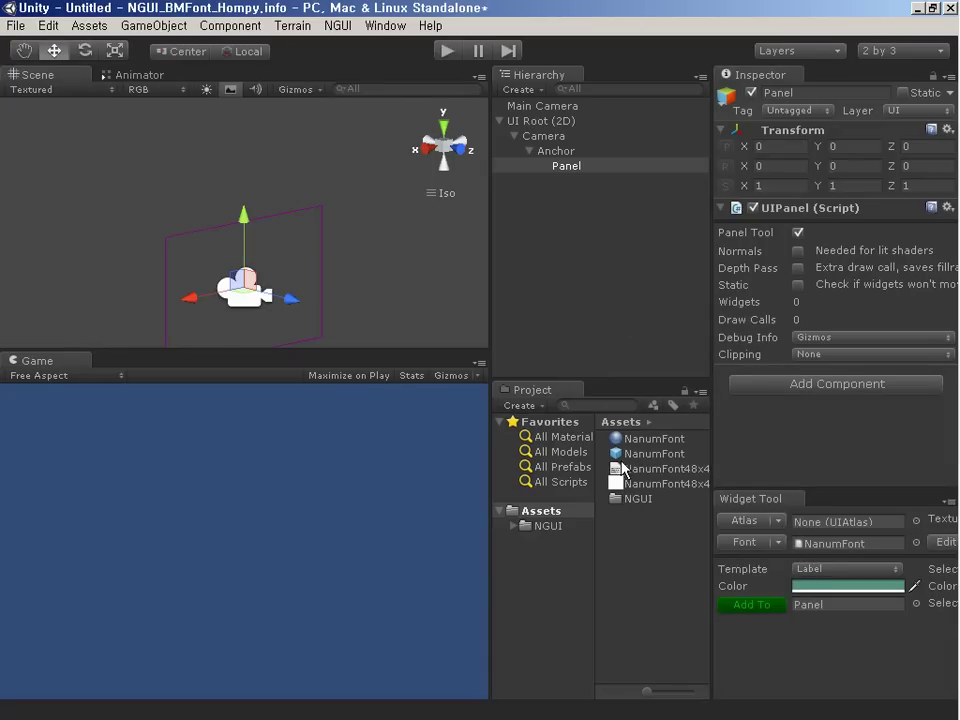
drag(658, 454, 840, 545)
- Add a label to the panel and change its text to '한글 테스트'
click(752, 605)
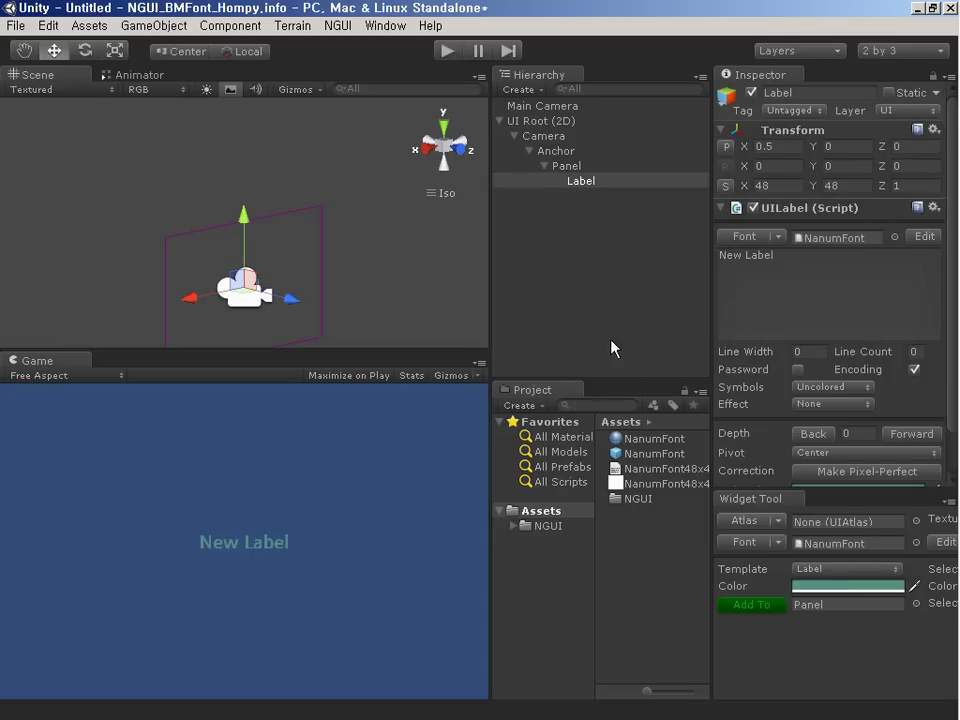
click(809, 299)
double_click(742, 258)
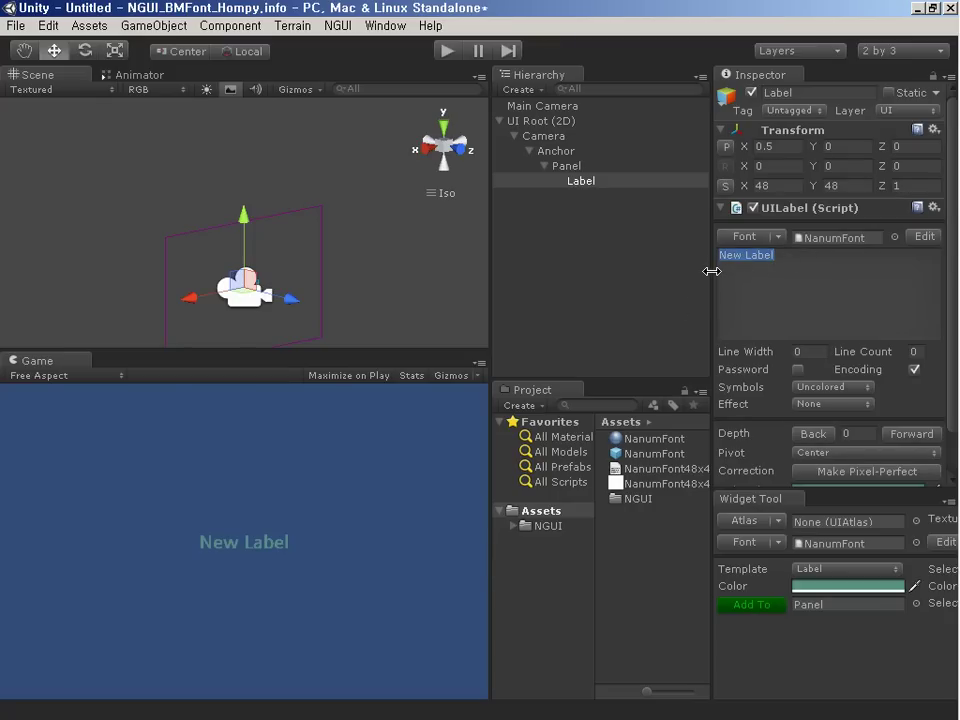
text(한ㄱ)
text(글 테스트)
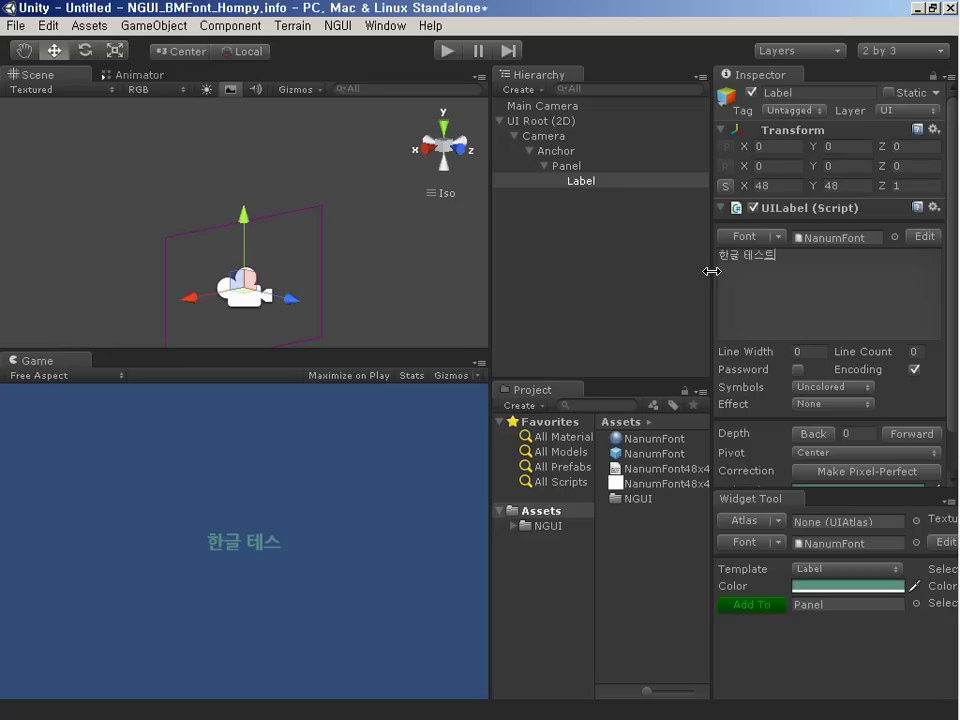
- Set the label's X and Y scale to 128
click(720, 188)
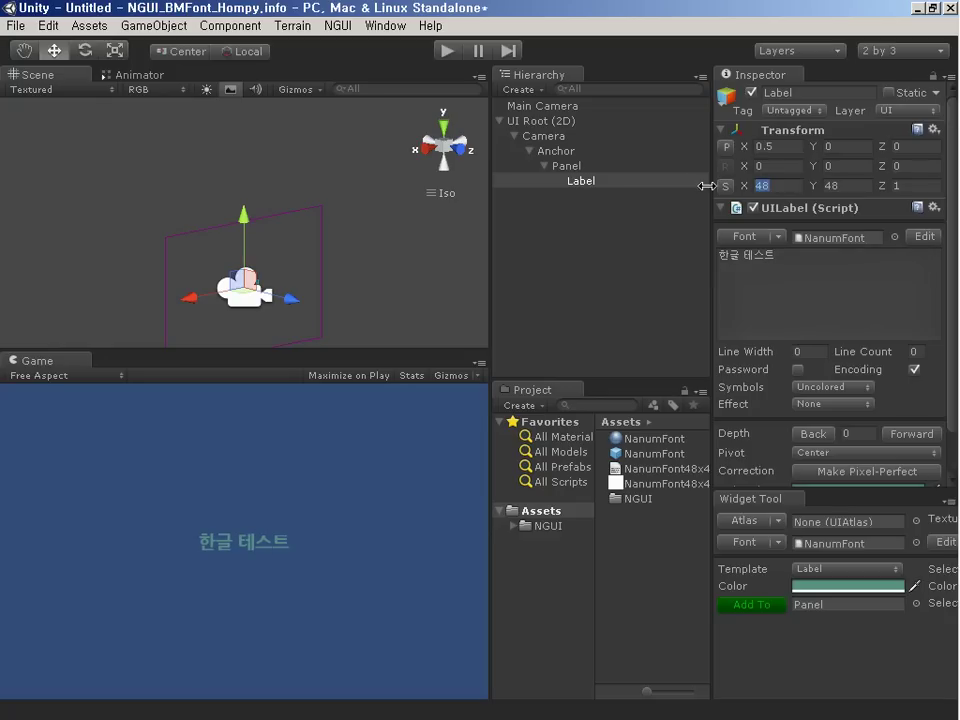
text(128)
key(Tab)
text(188)
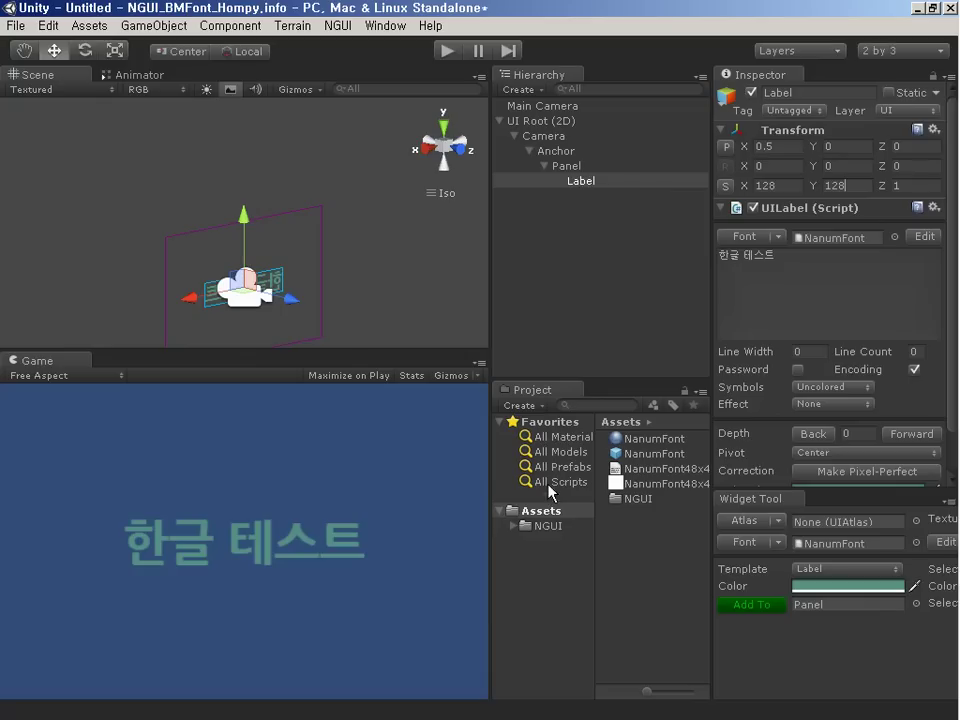
- Browse to NGUI/Examples/Atlases/SciFi in the Project panel and select SciFi Atlas
click(514, 525)
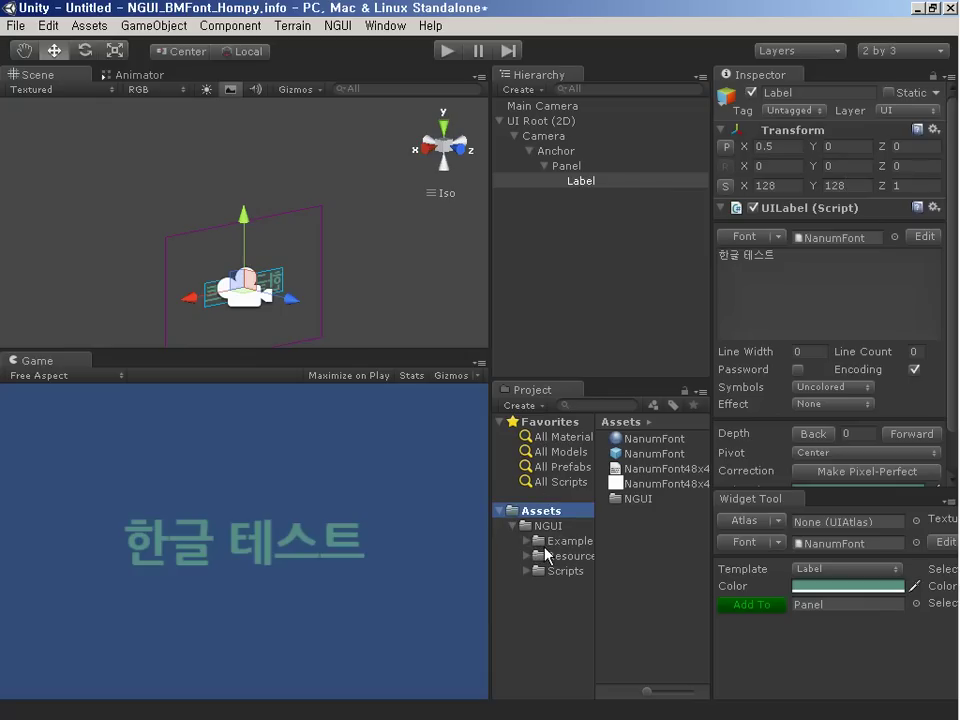
click(529, 542)
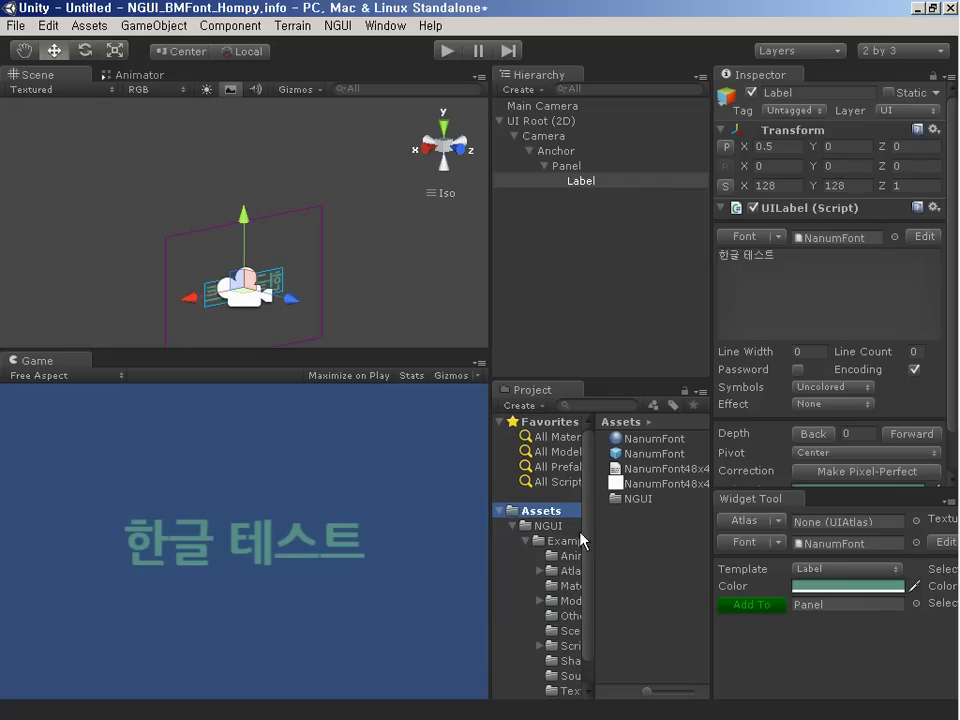
drag(489, 516, 415, 518)
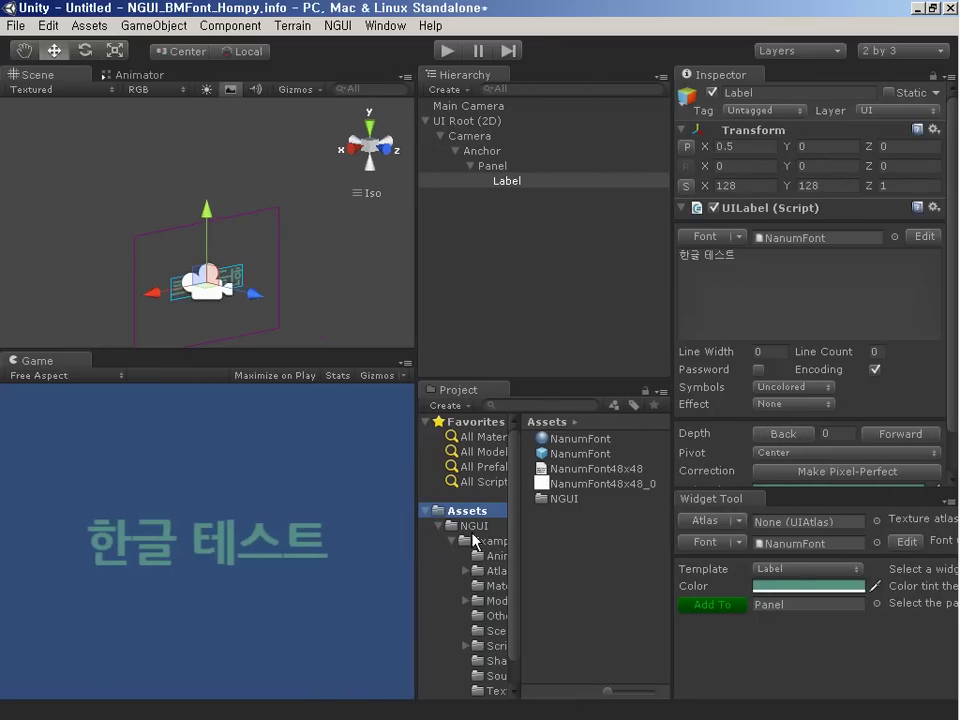
drag(524, 531, 555, 535)
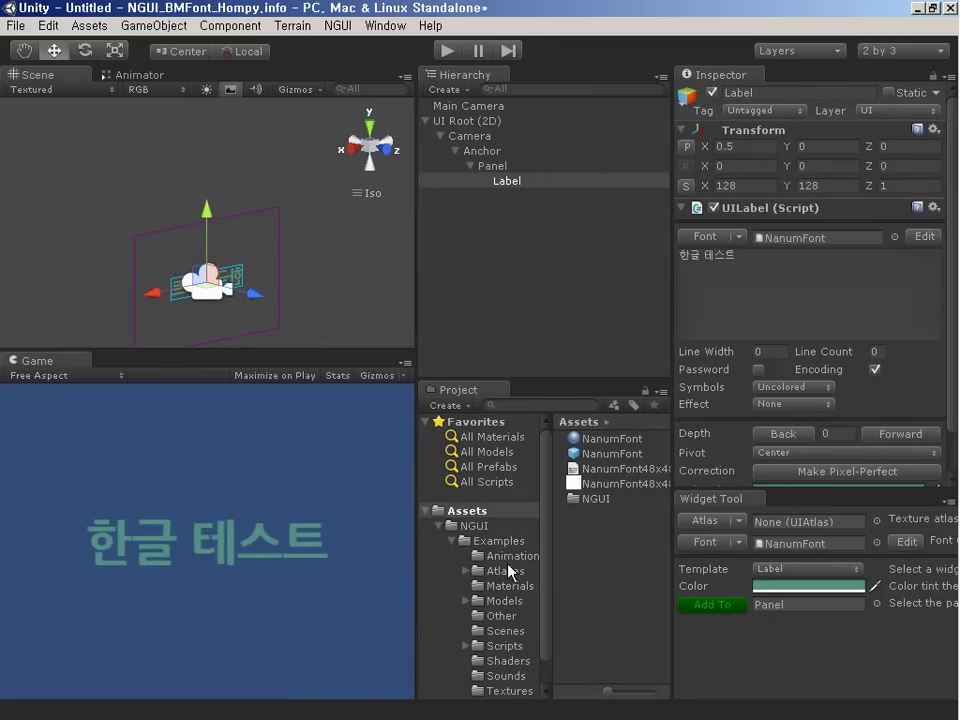
click(467, 571)
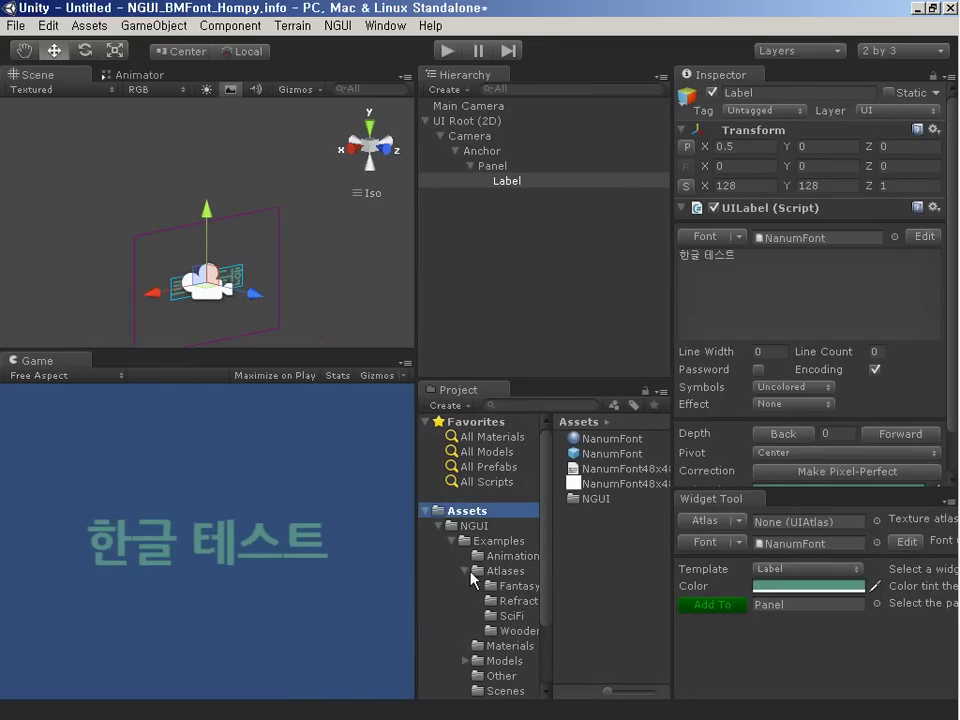
click(514, 614)
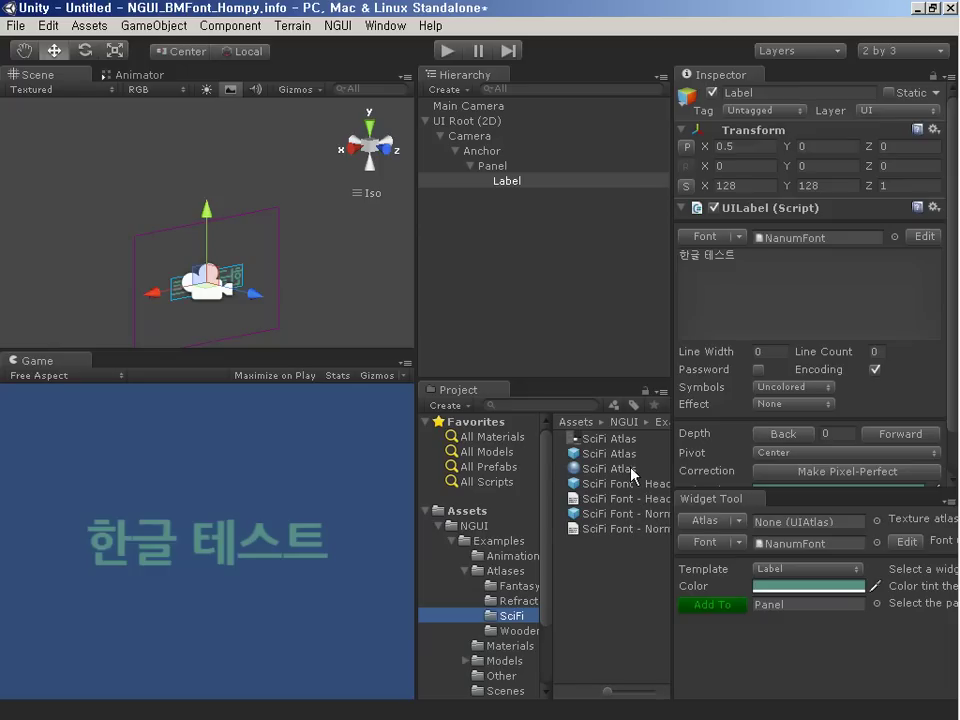
click(630, 455)
- Add a Button widget using SciFi Atlas and the Button background sprite to the panel
drag(630, 455, 790, 533)
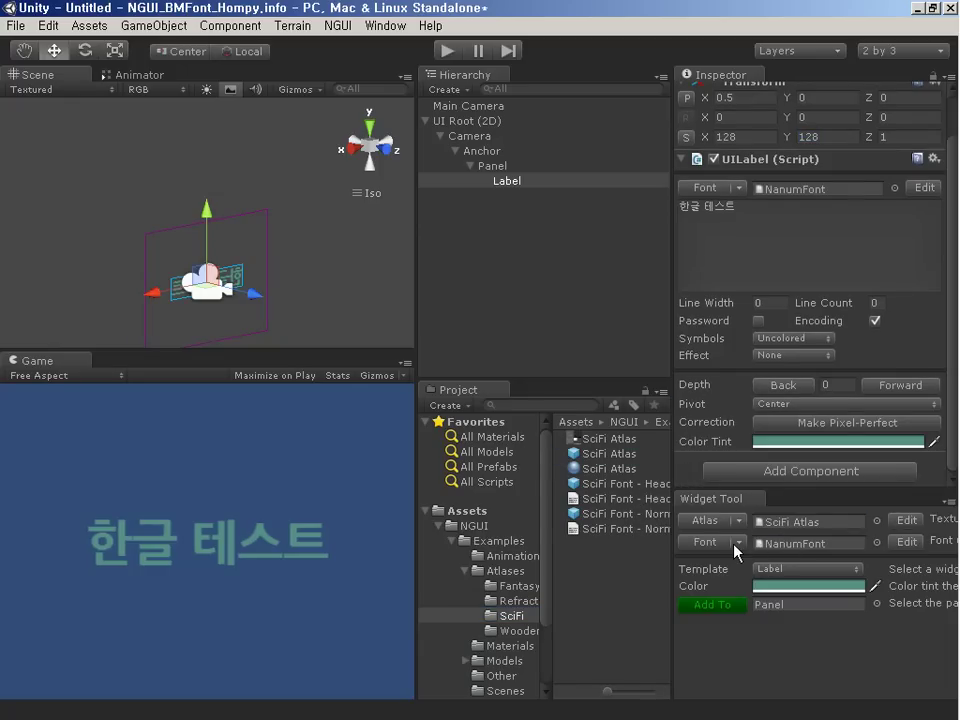
click(790, 568)
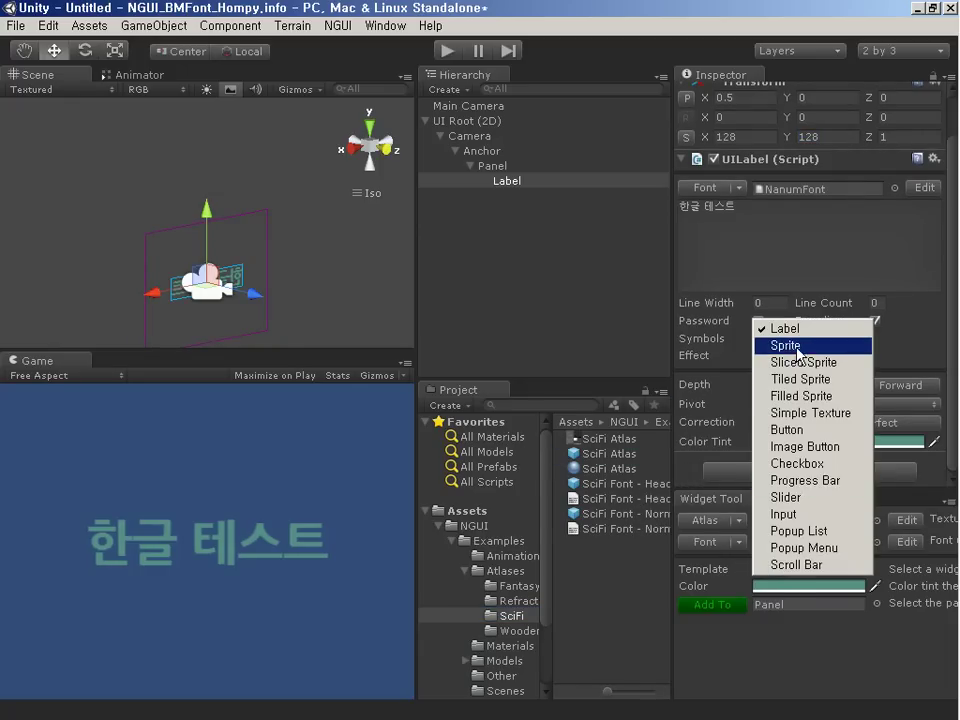
click(790, 429)
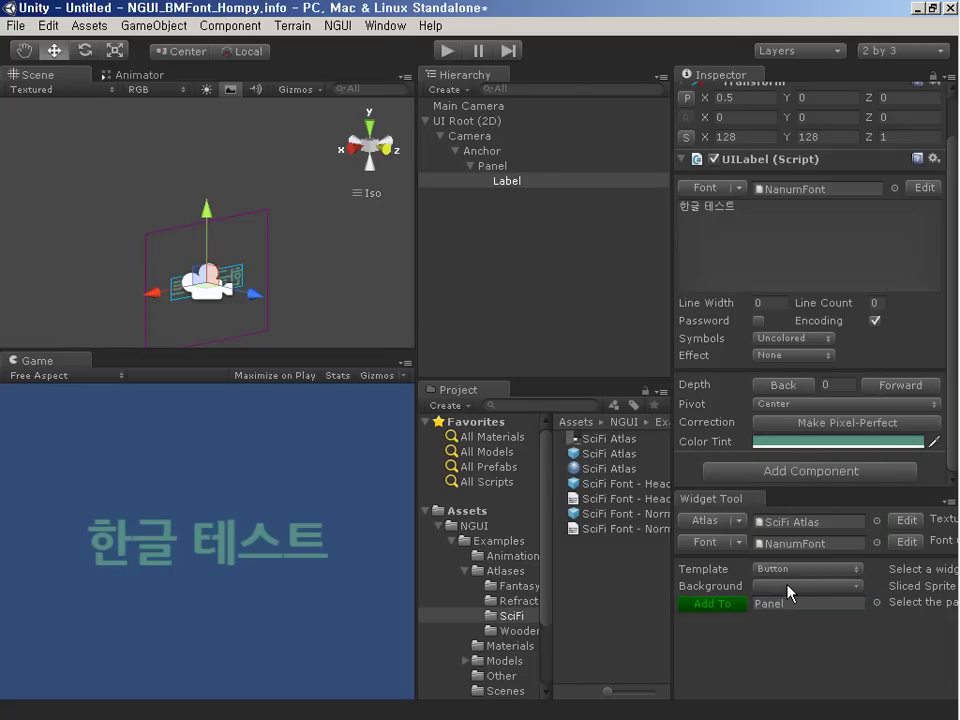
click(790, 586)
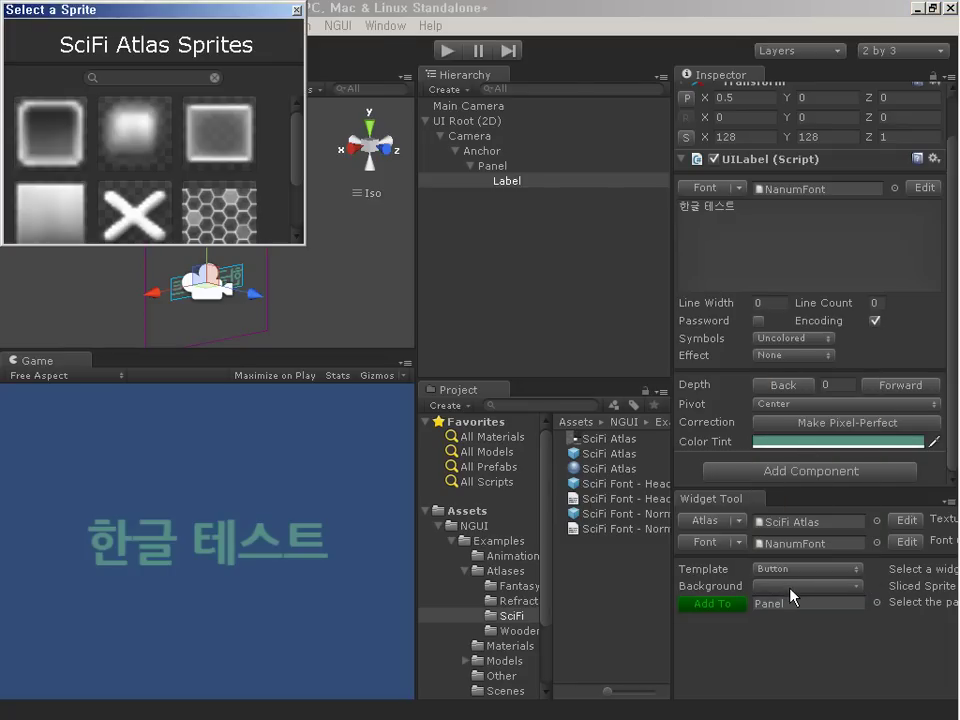
click(118, 129)
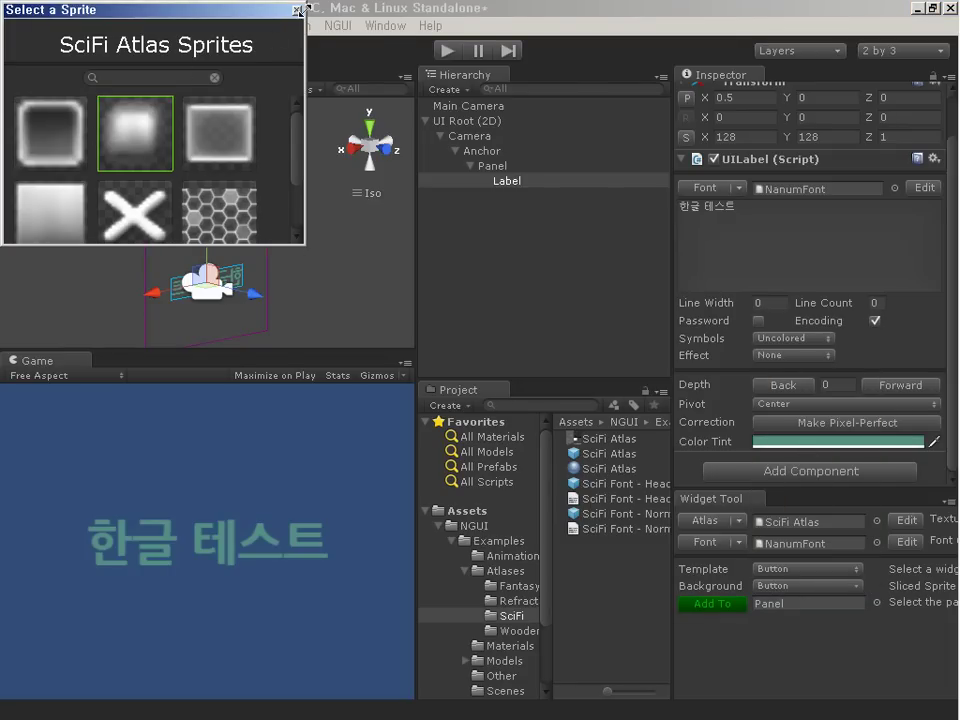
click(297, 10)
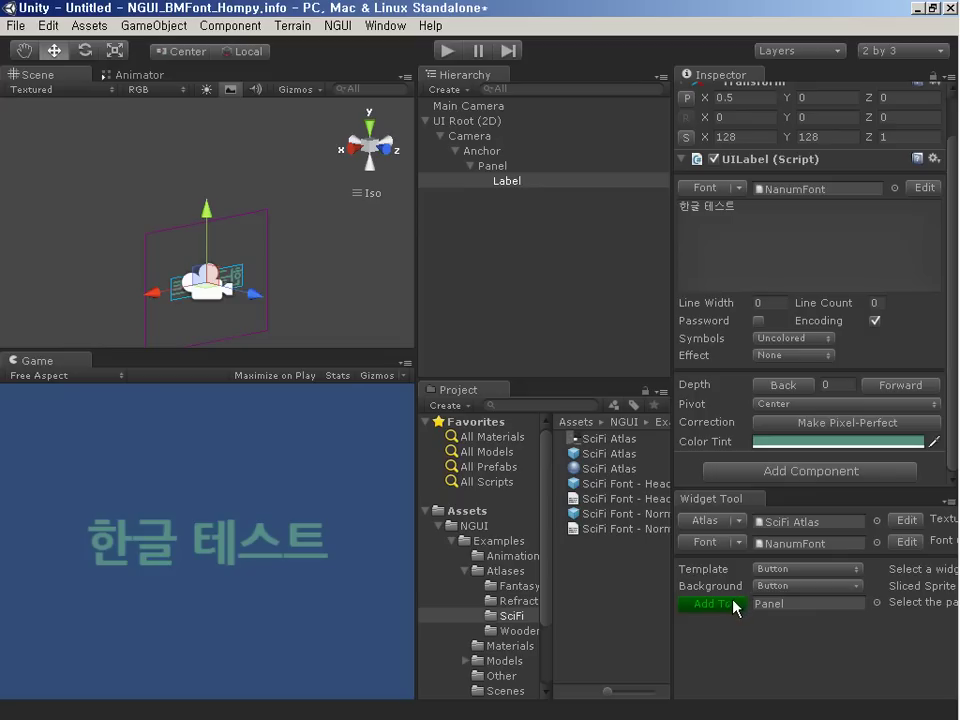
click(735, 604)
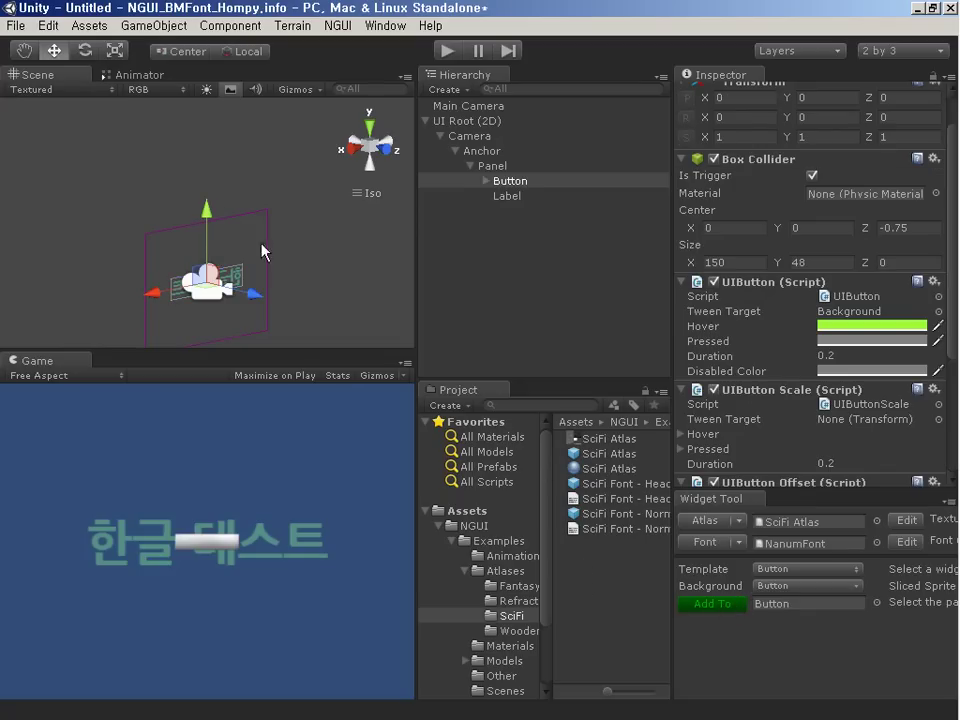
- Move the button up to Y 189.2992 above the Korean label and inspect its Background child
drag(208, 211, 209, 180)
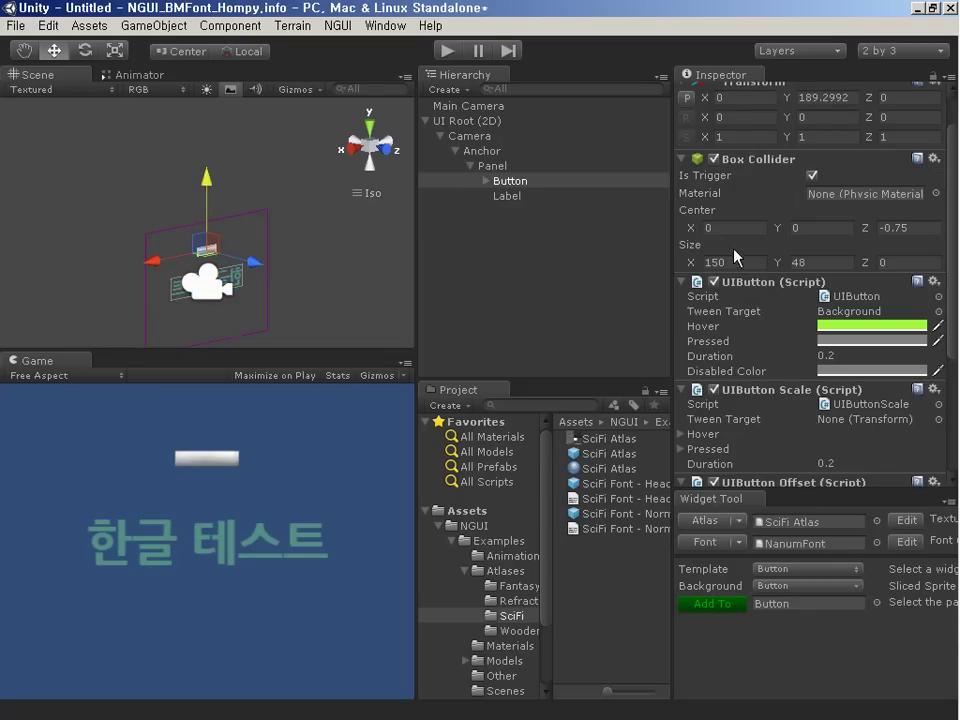
click(486, 181)
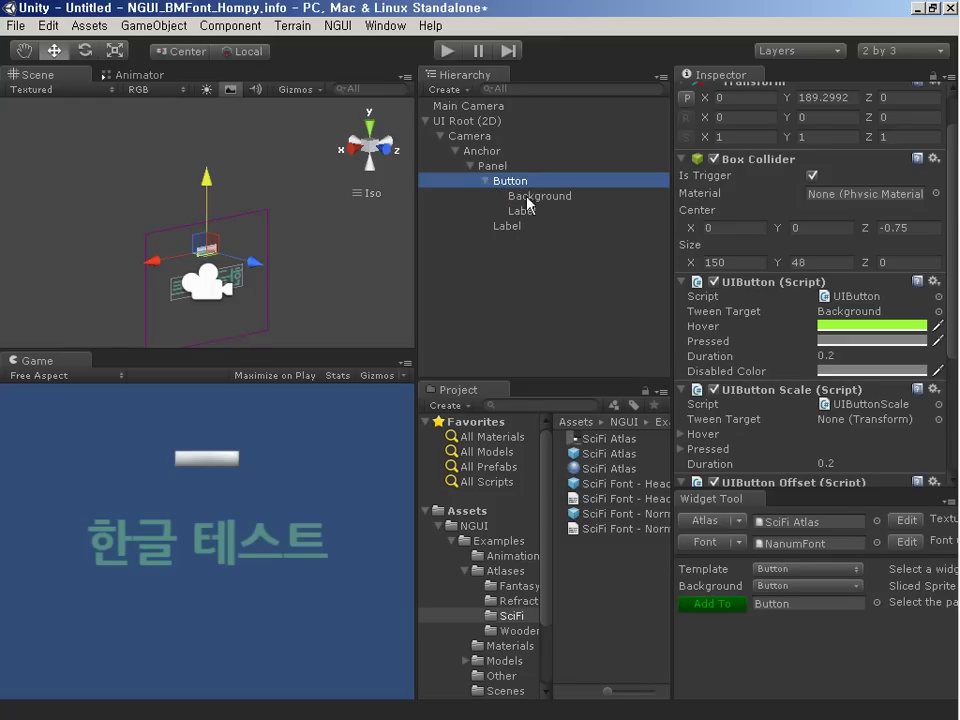
click(530, 196)
- Select the button's text Label and edit its Position Z value
click(540, 211)
click(538, 183)
click(541, 211)
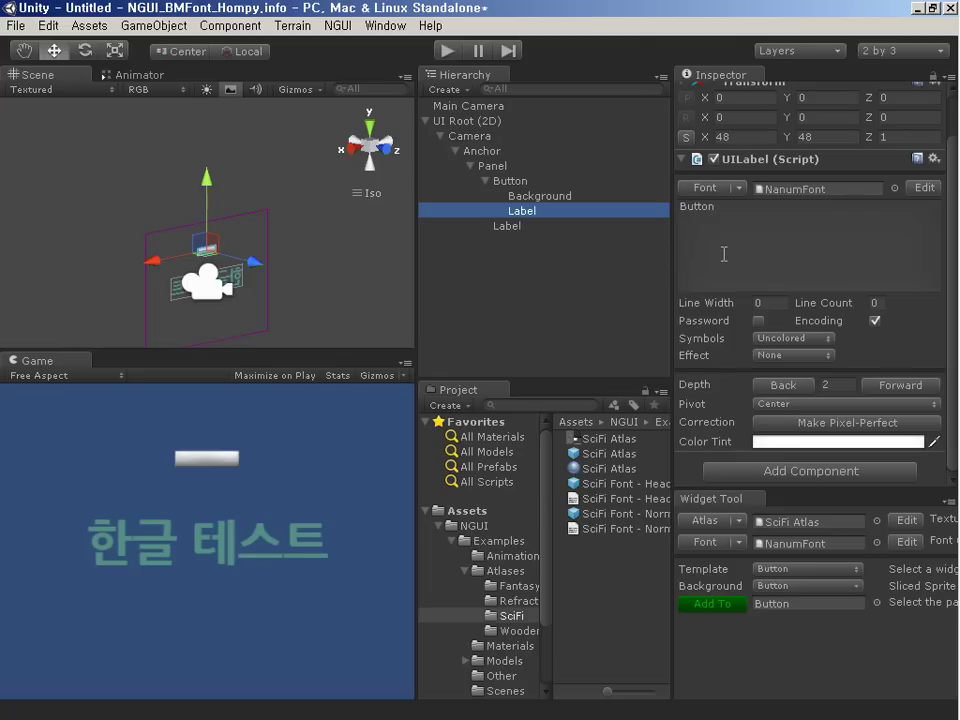
click(884, 97)
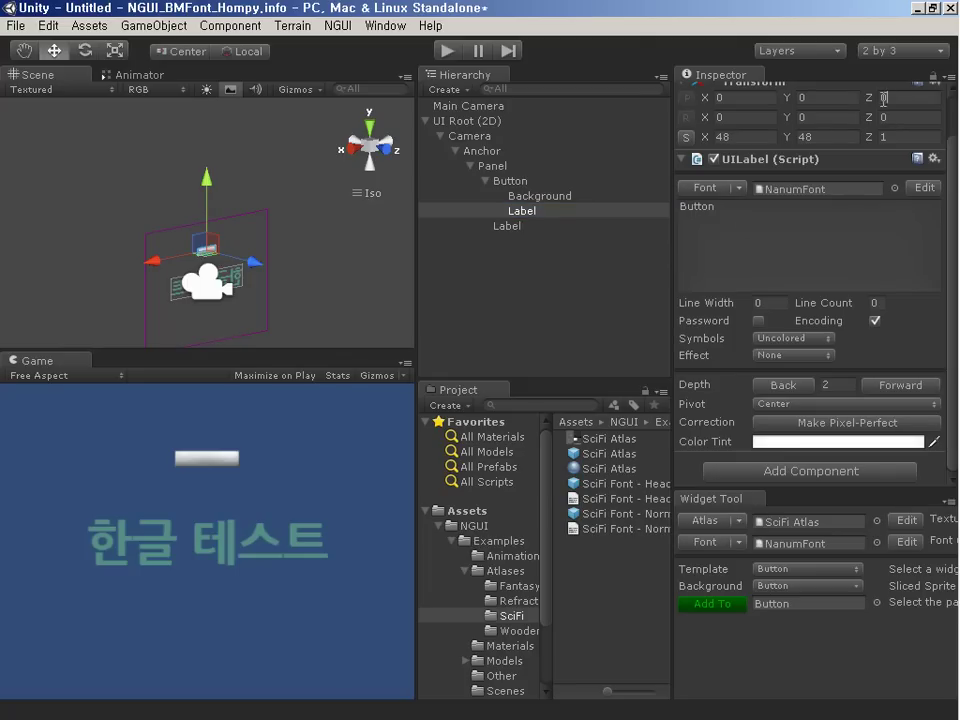